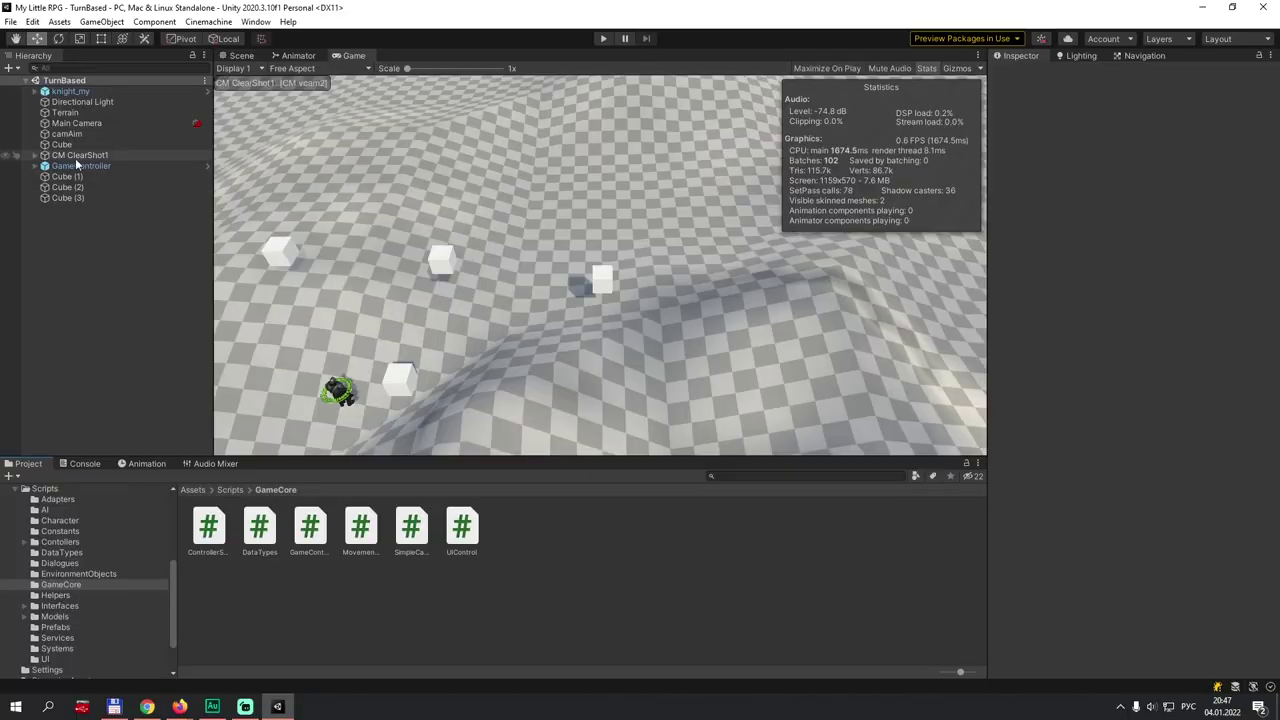
With GameController selected, start Play mode and open the Input Controller component's options menu.
click(84, 167)
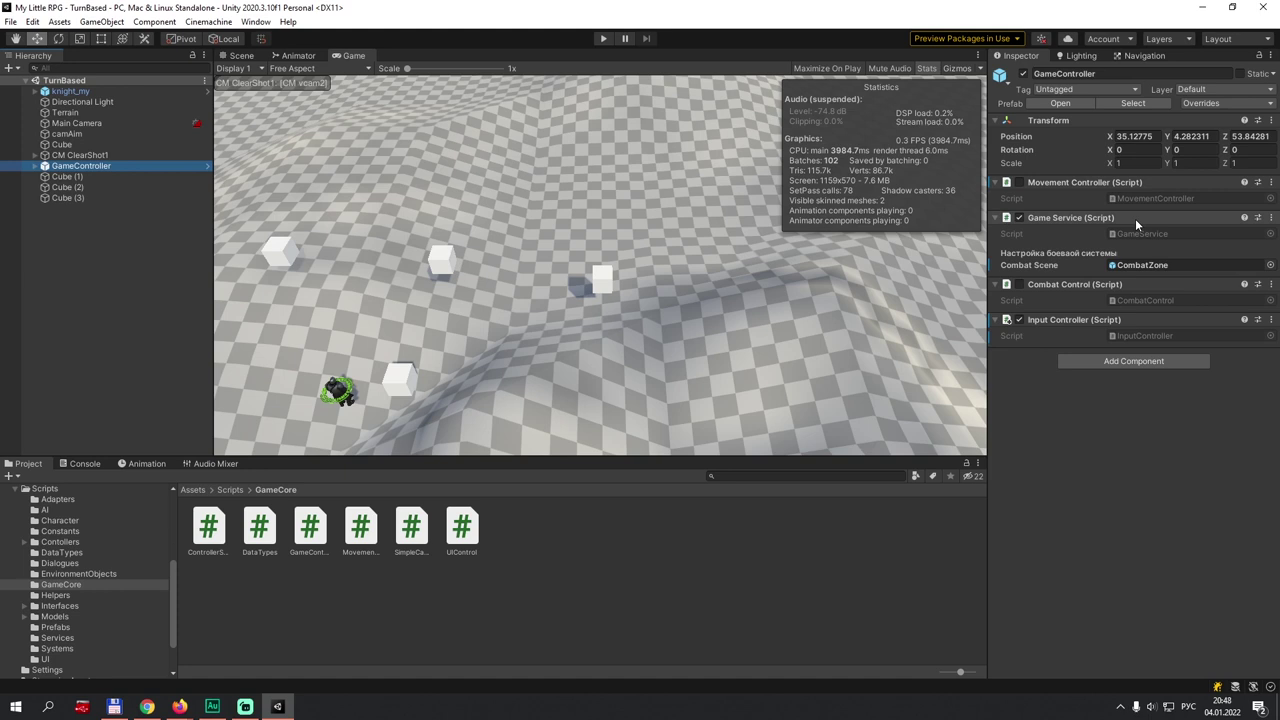
click(603, 39)
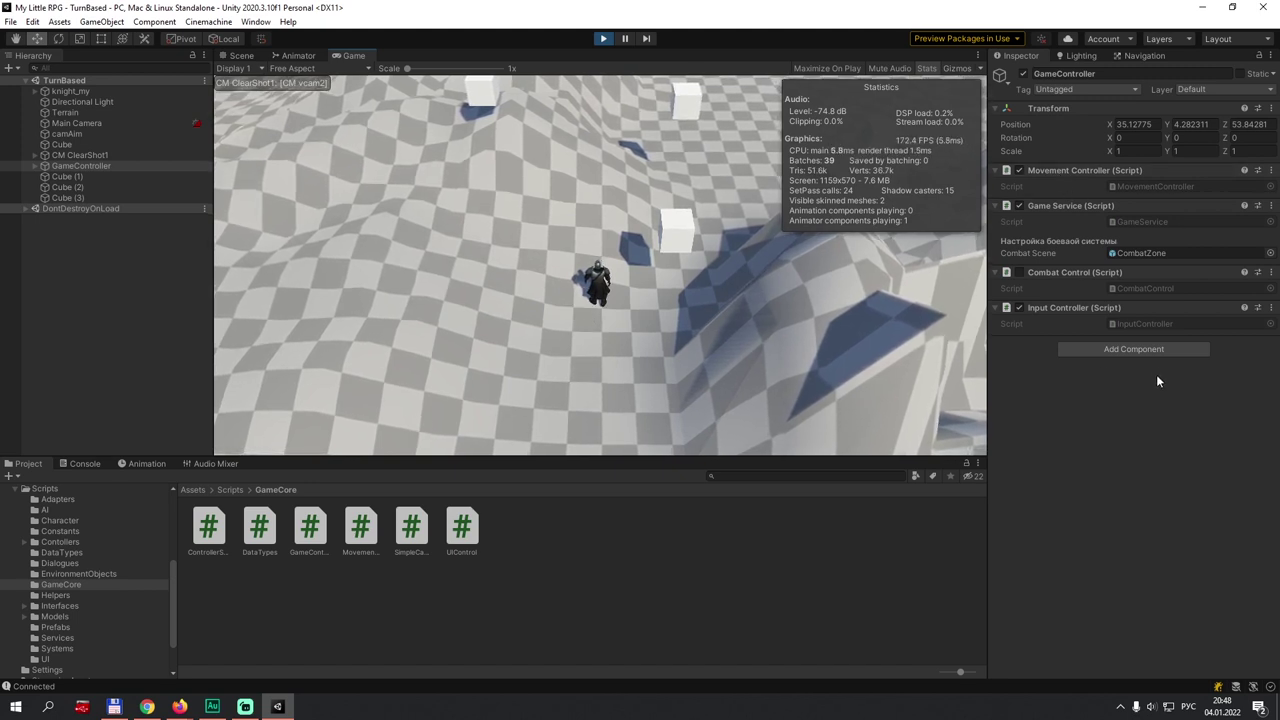
click(1270, 307)
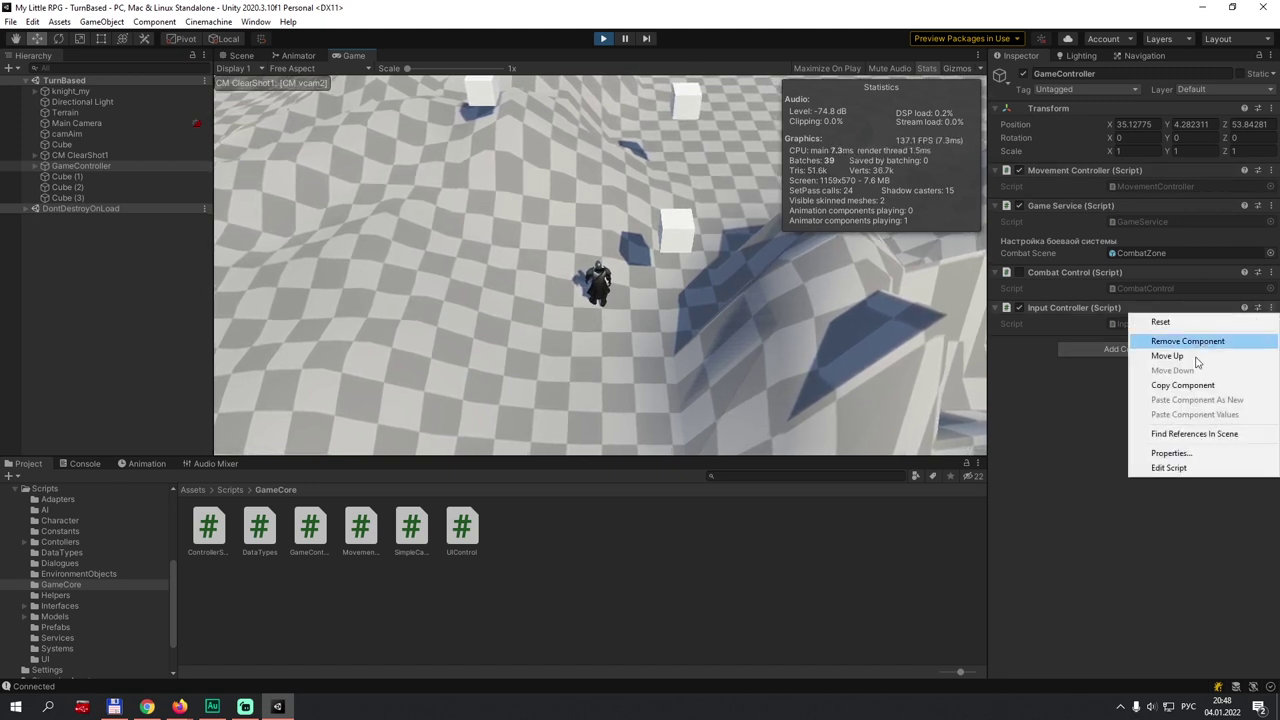
Open InputController.cs in Visual Studio via Edit Script and scroll up to its MyUpdate method.
click(1178, 467)
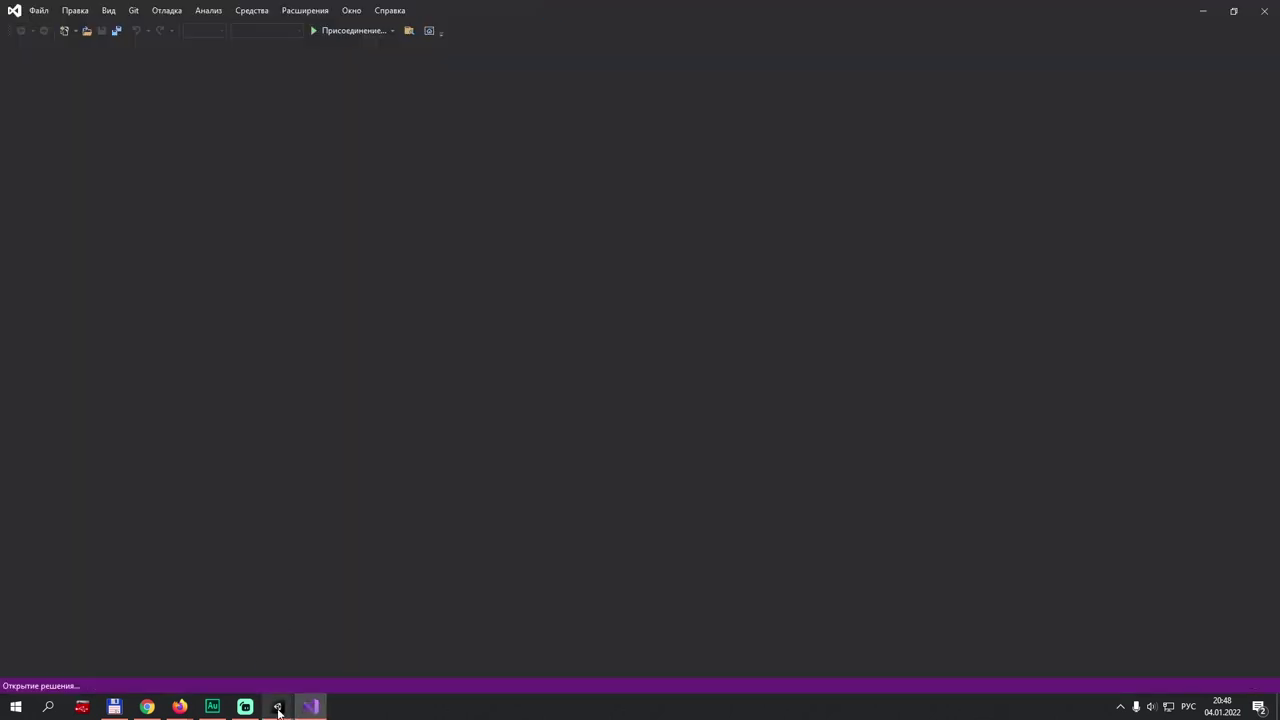
mouse_move(279, 711)
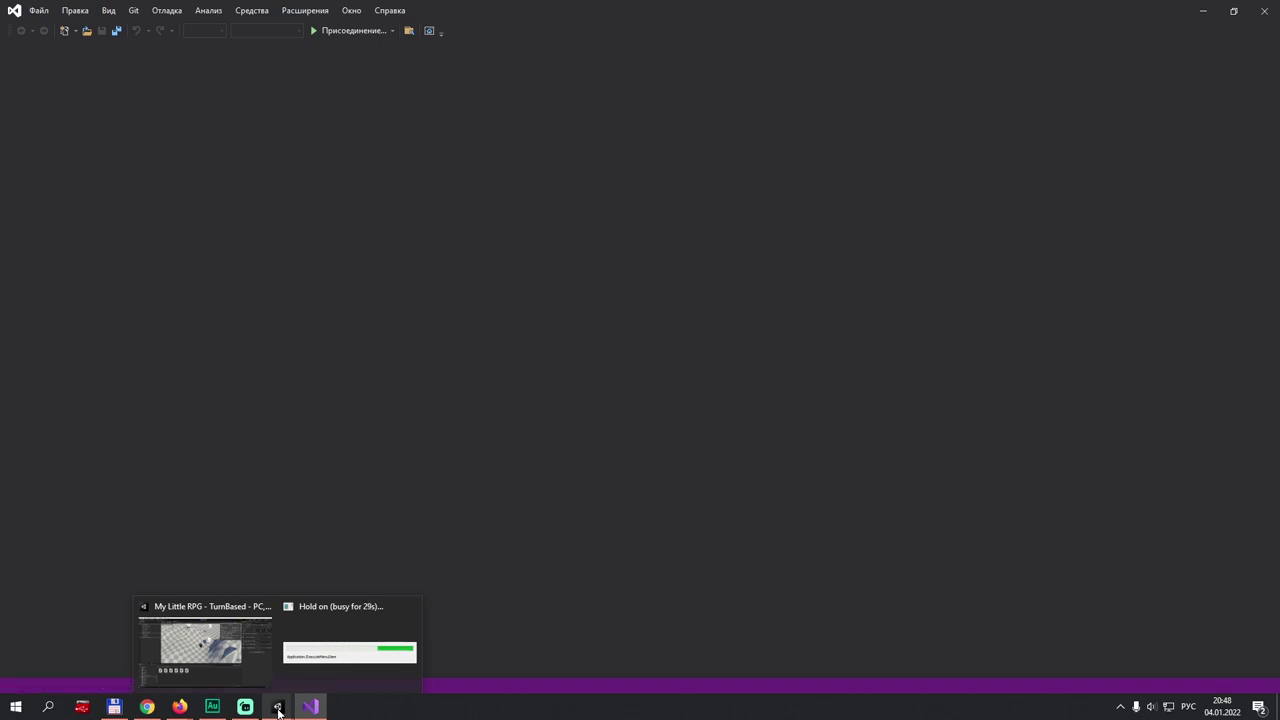
scroll(444, 332, up, 1)
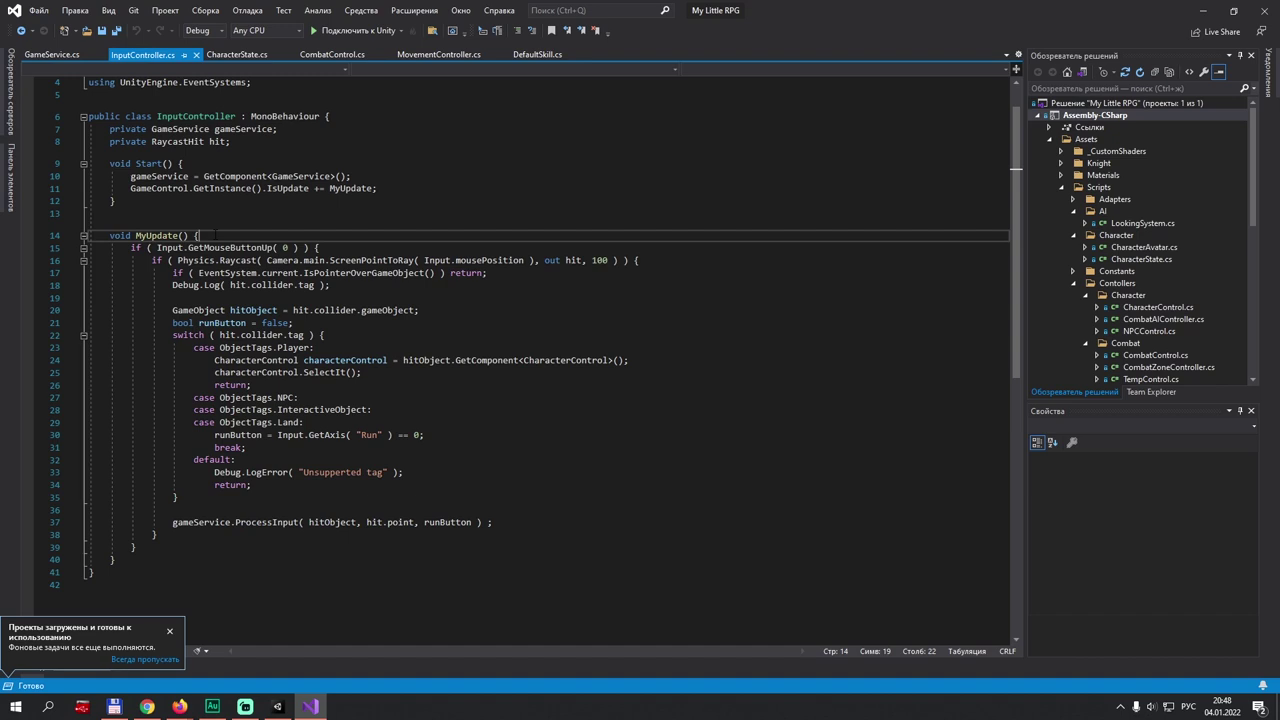
Review MyUpdate's collider-tag switch, its Land case and the runButton usage.
click(346, 334)
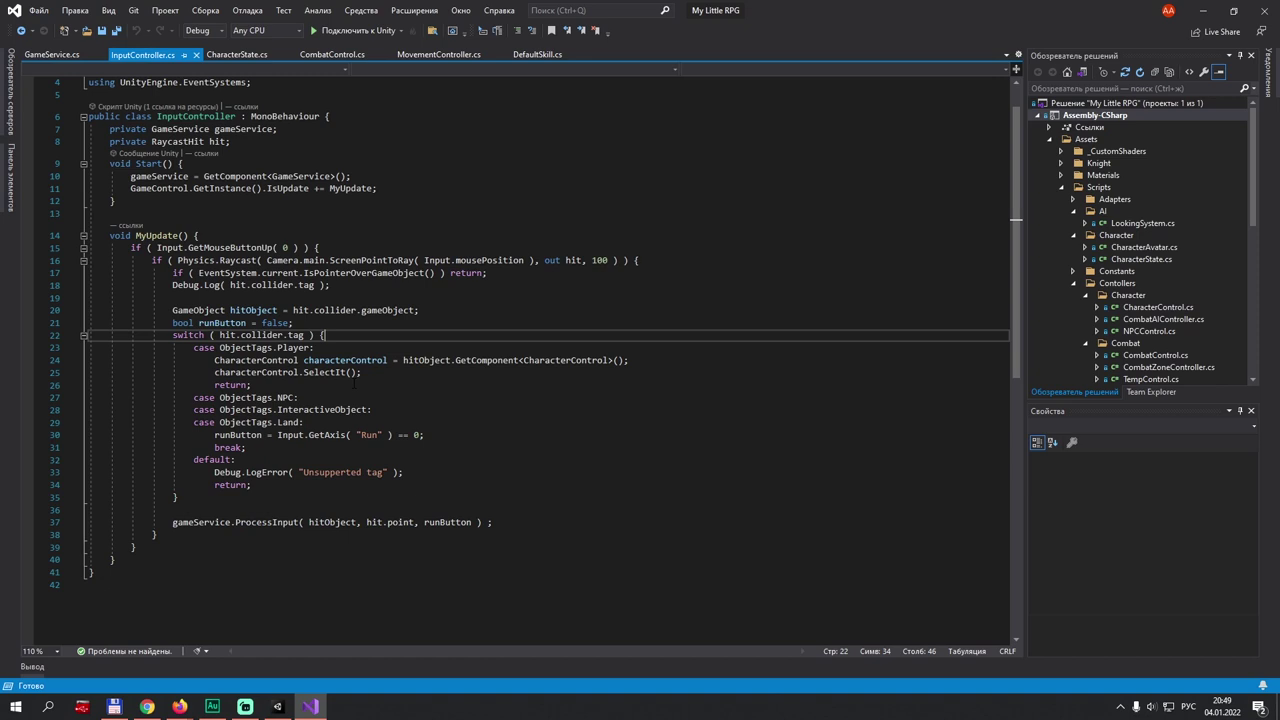
key(Down)
key(Down)
key(Down)
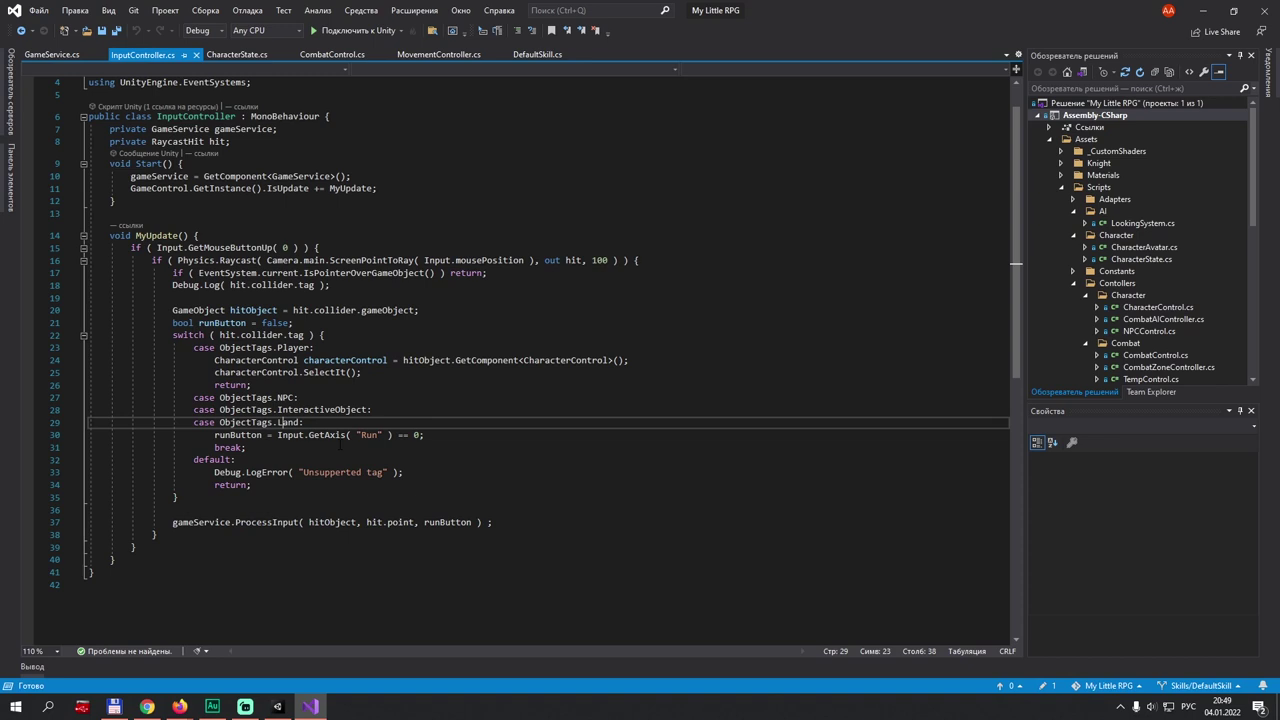
click(256, 435)
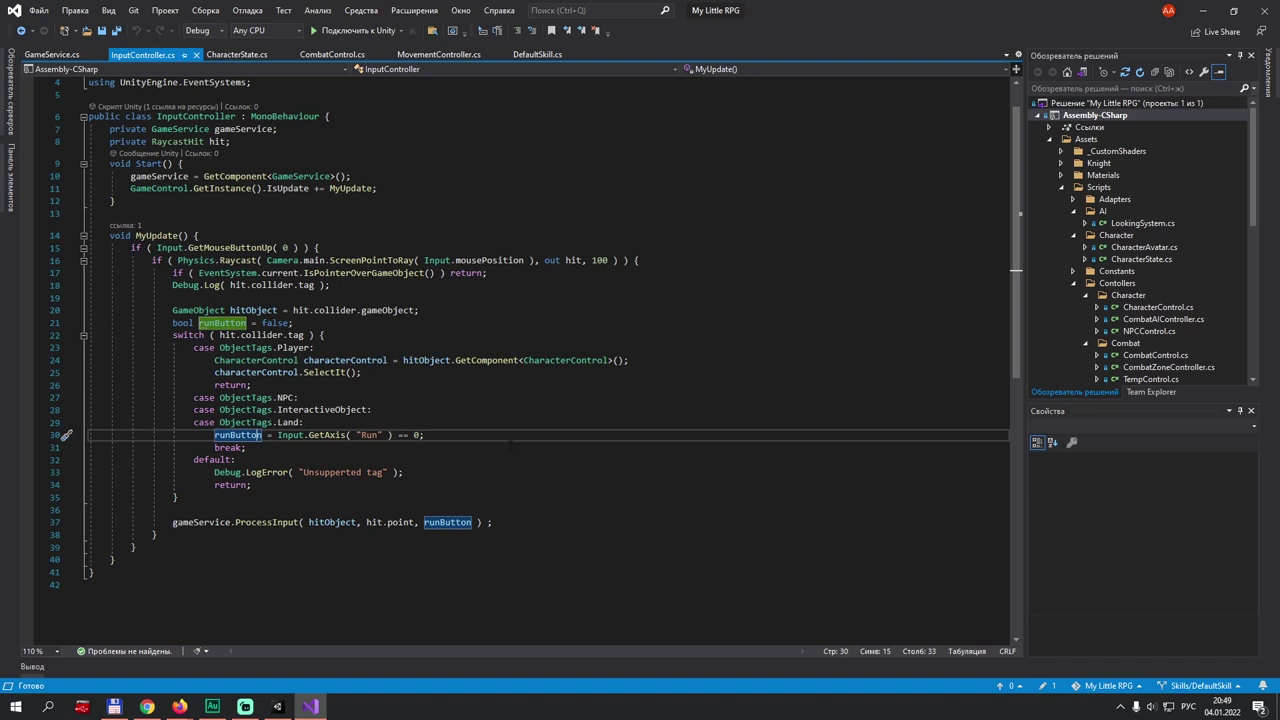
Delete the space before the semicolon in line 37's ProcessInput call, save, and return to Unity.
click(215, 522)
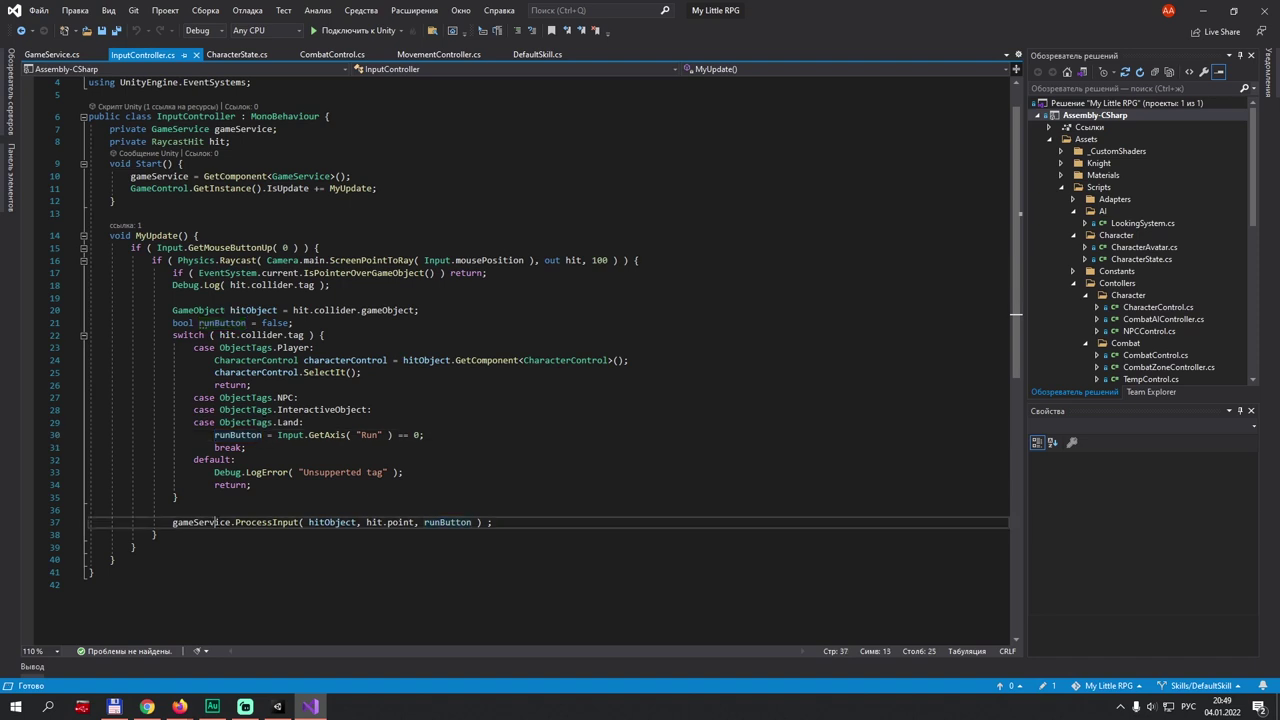
click(274, 522)
click(330, 522)
click(403, 522)
click(446, 522)
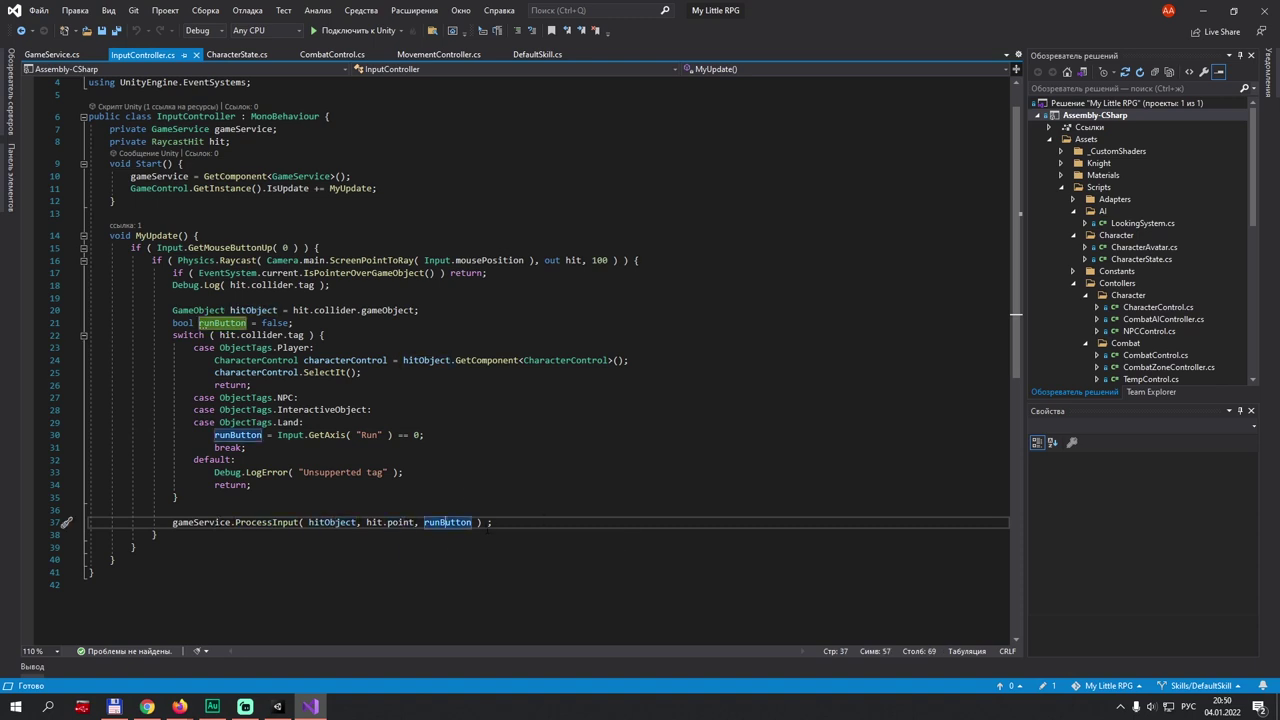
click(487, 522)
key(BackSpace)
key(ctrl+s)
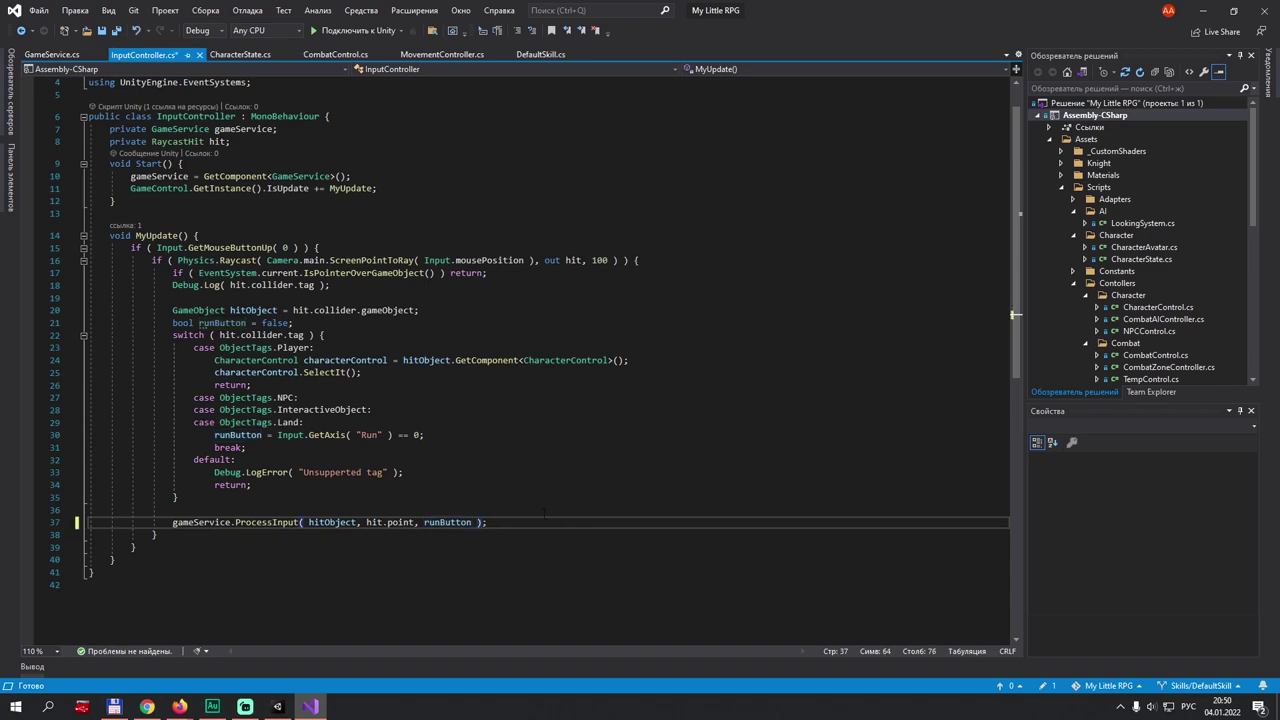
key(Up)
key(Up)
key(Up)
click(276, 710)
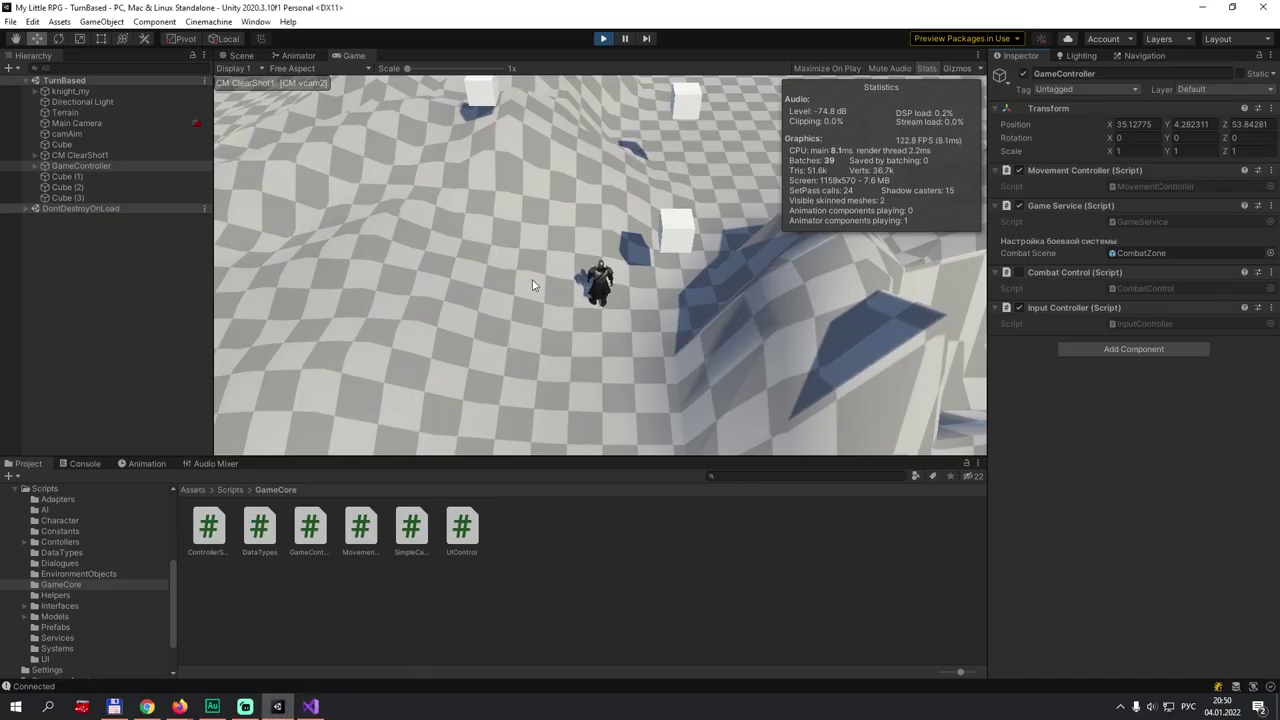
Show and clear the Console, then restart Play mode with a clean log.
click(84, 464)
click(13, 477)
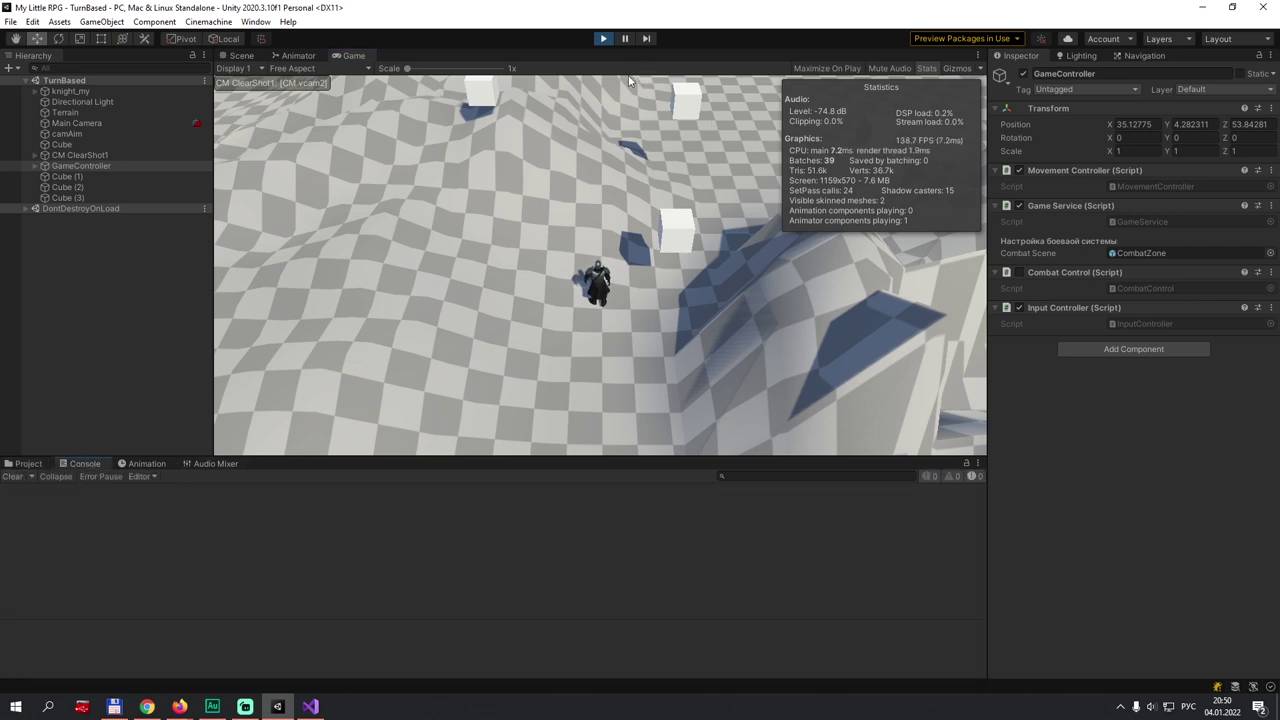
click(603, 40)
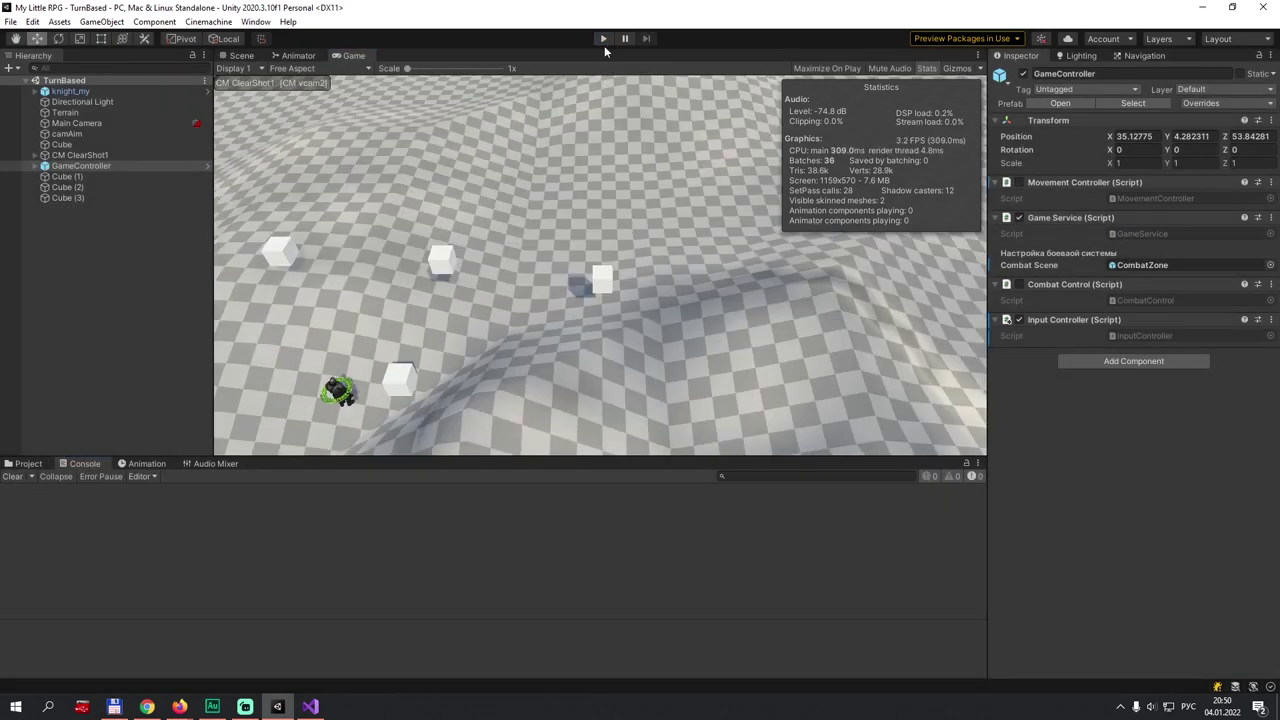
key(ctrl+p)
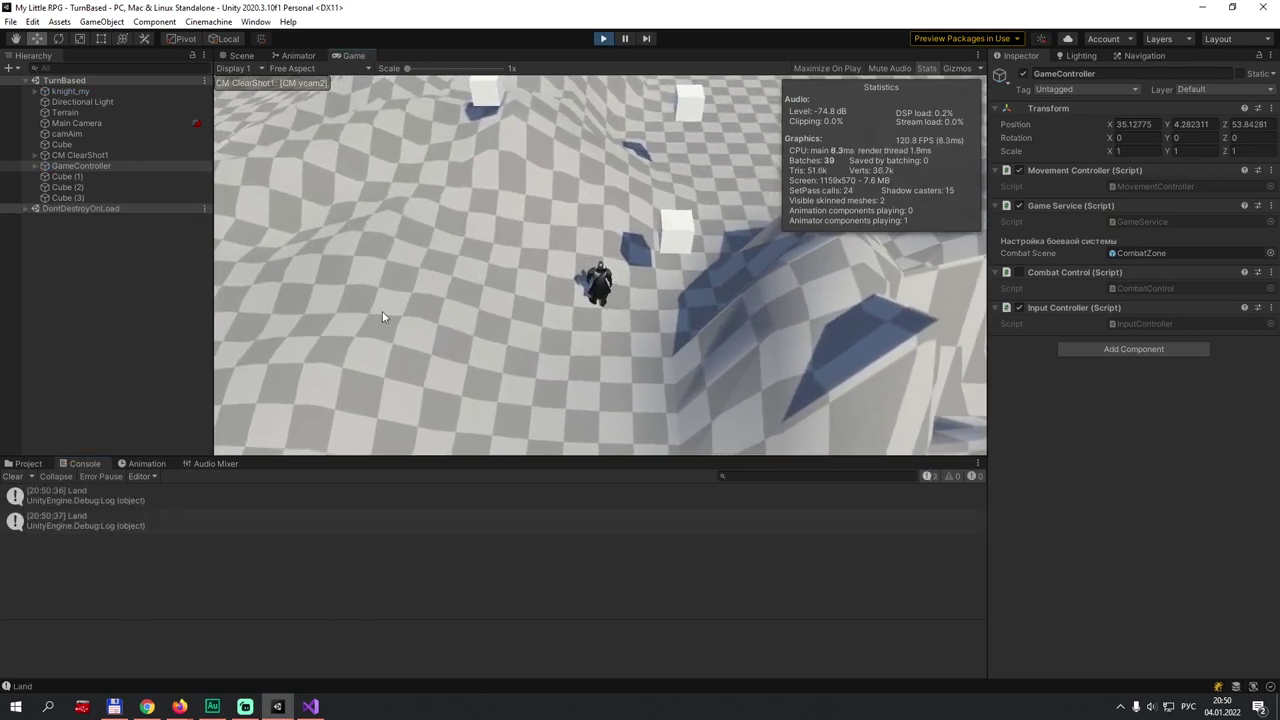
click(13, 477)
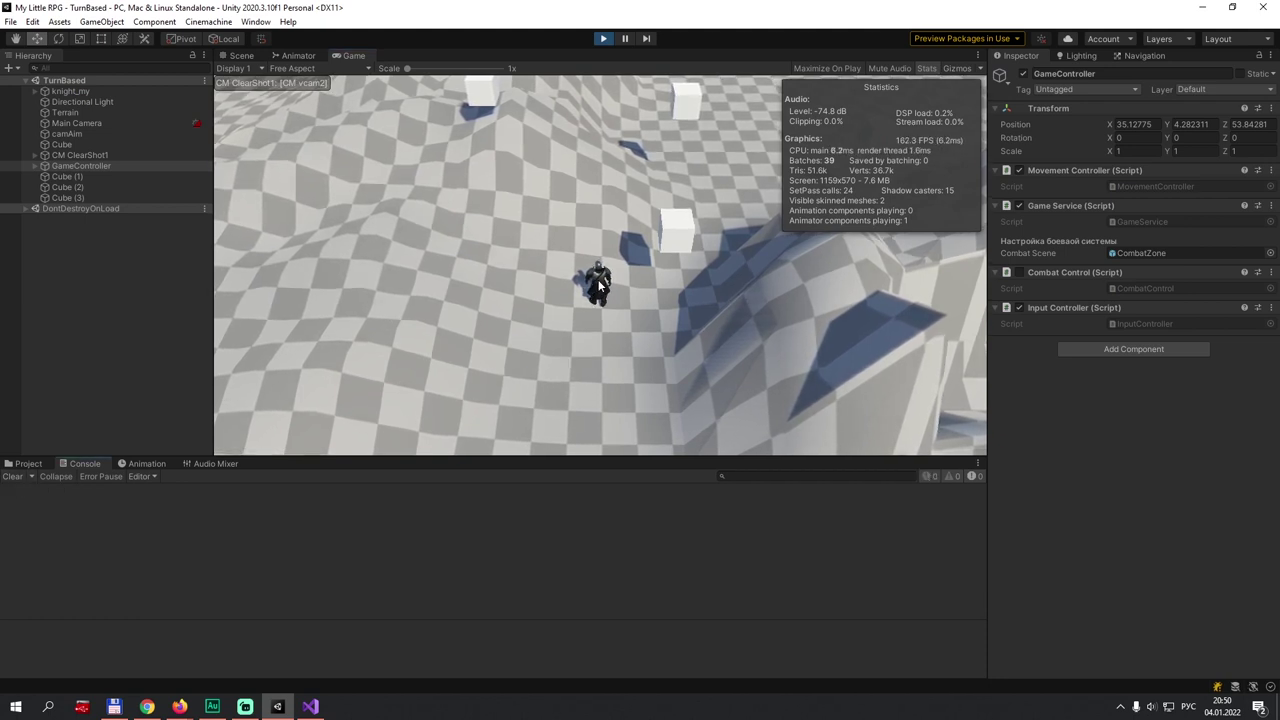
Click the knight and several ground spots to log Player and Land, then clear the Console.
click(600, 278)
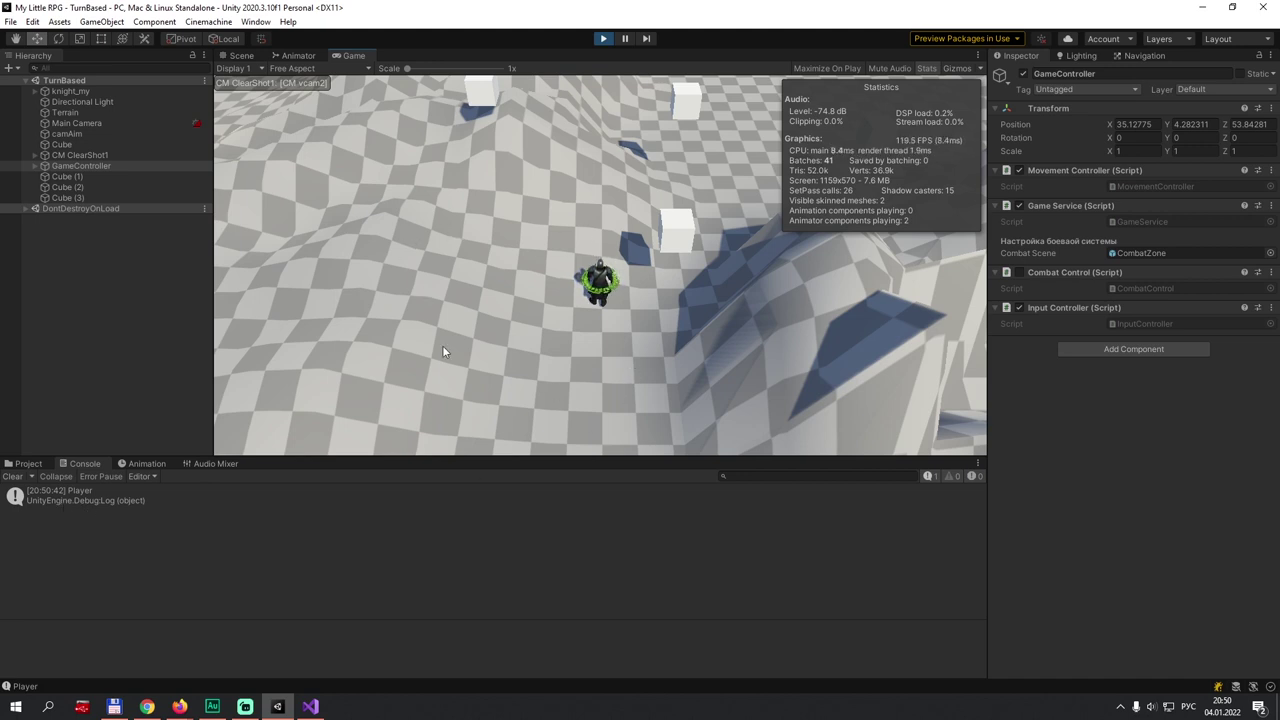
click(409, 358)
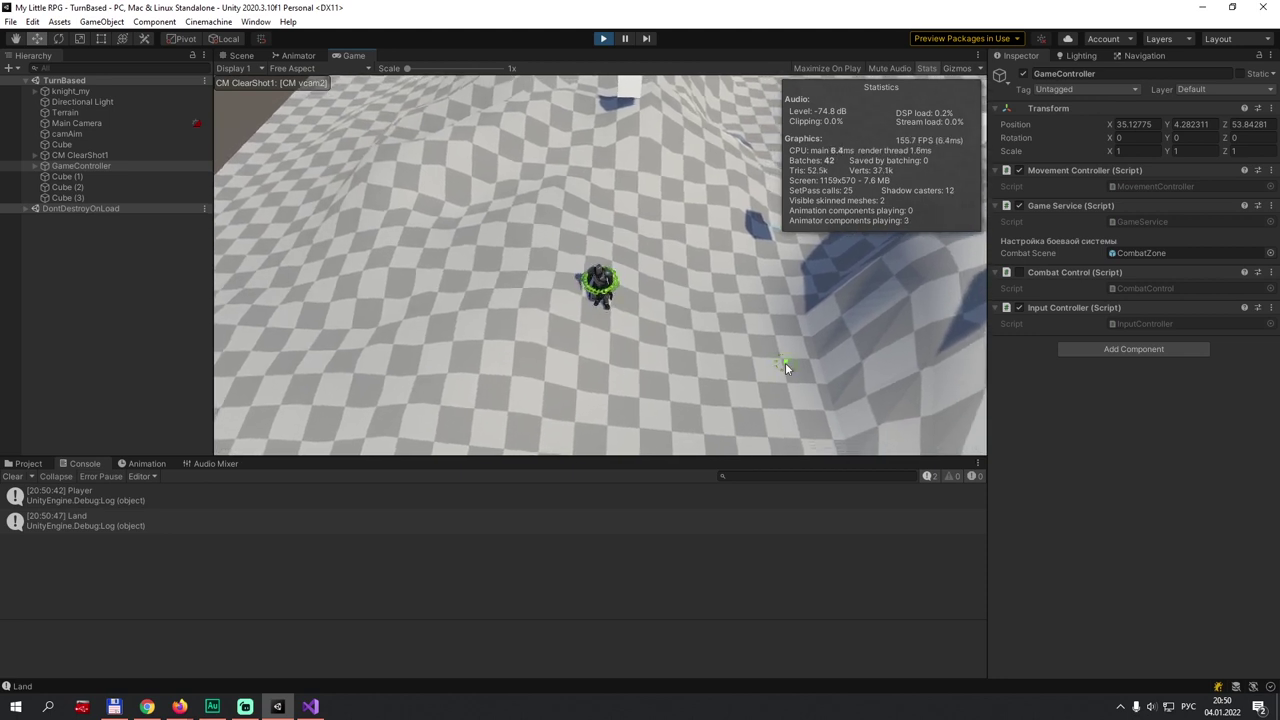
click(785, 362)
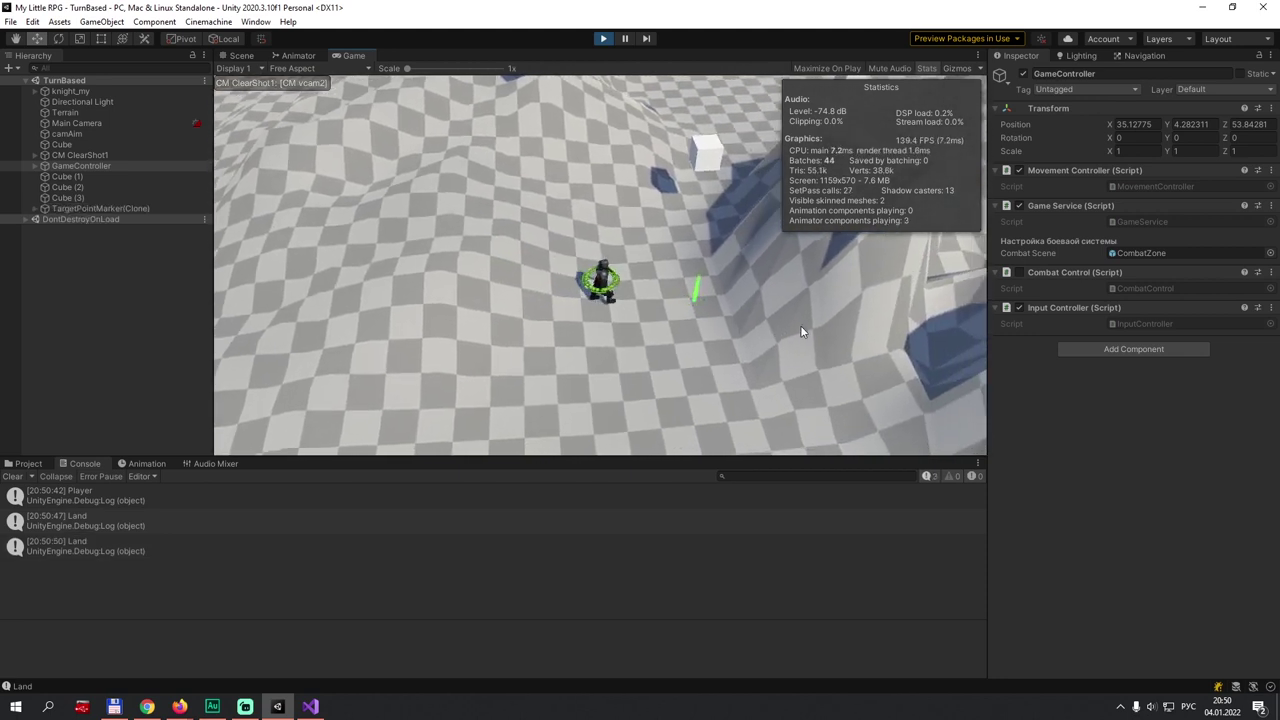
click(479, 253)
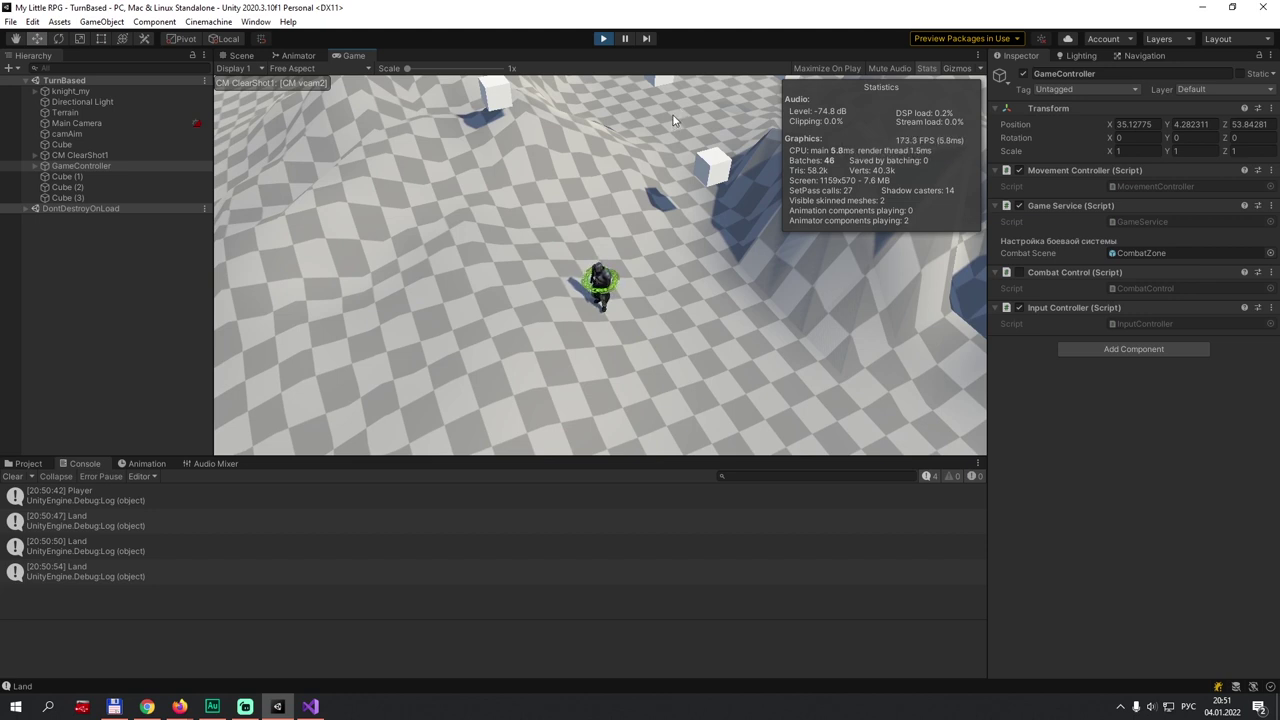
click(679, 98)
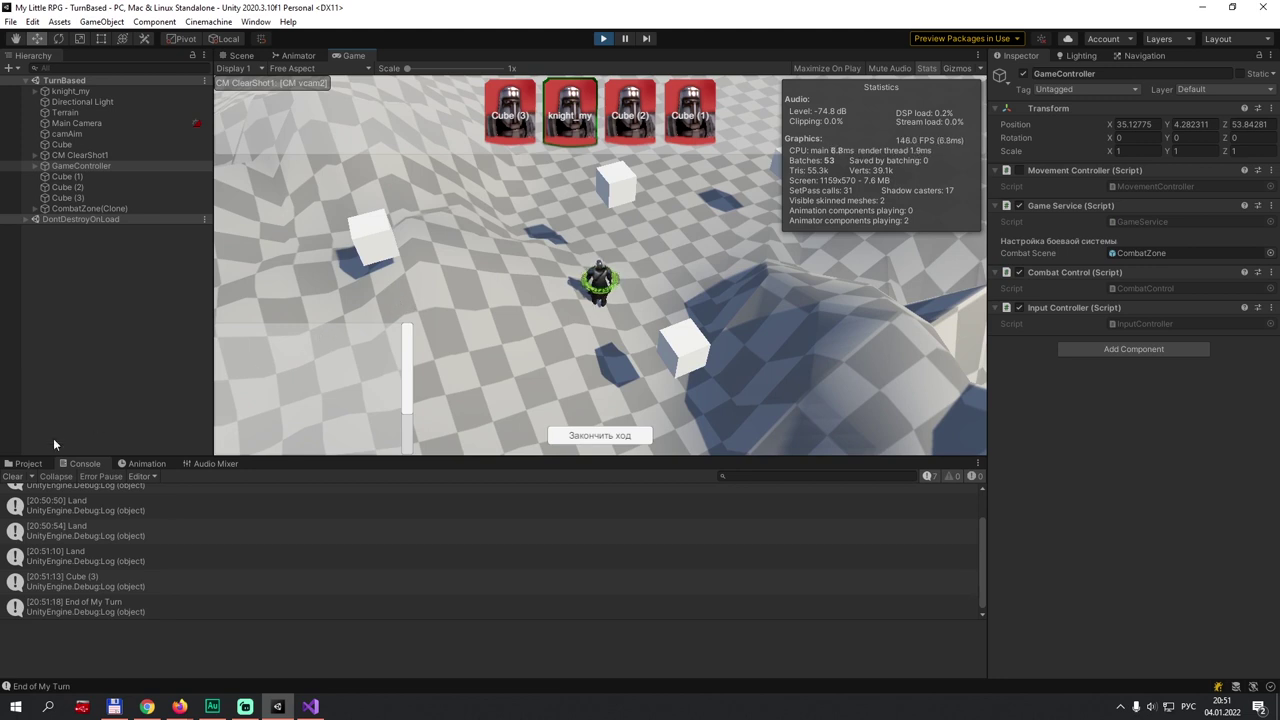
click(15, 479)
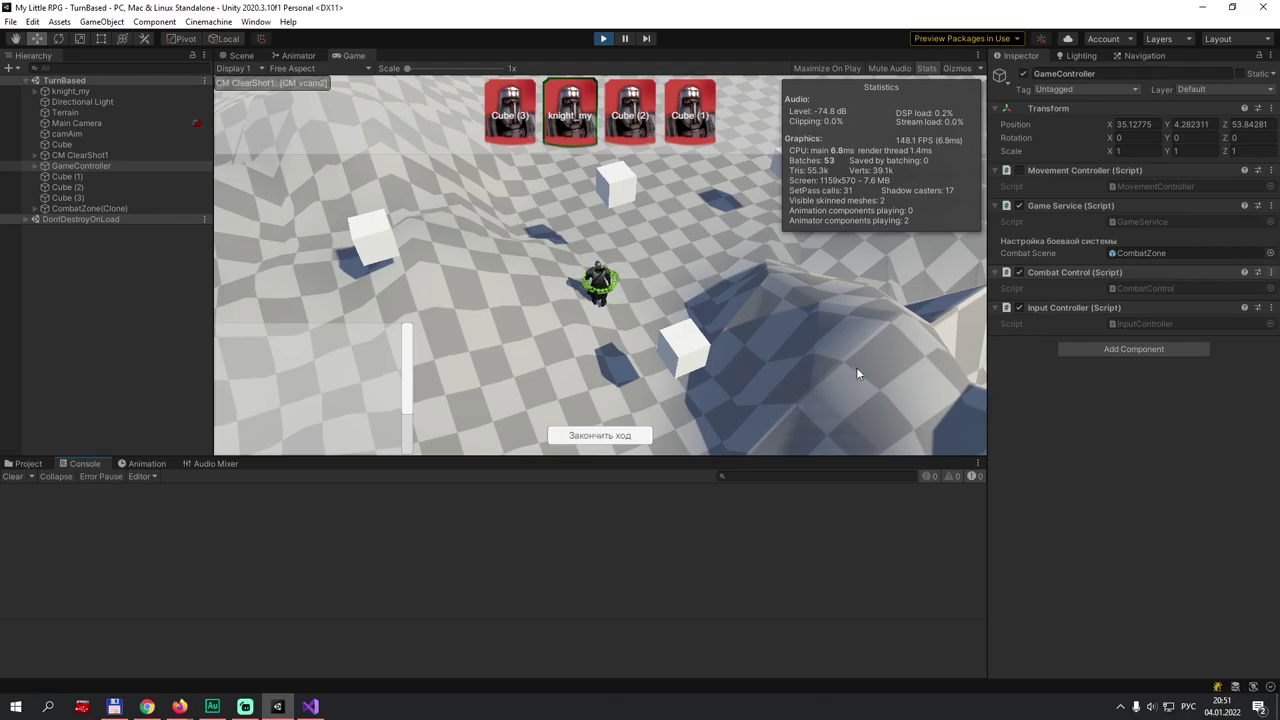
key(alt+Tab)
Review ProcessInput's gameObject and point parameters, characterState, CurrentCharacter and the isCharacterChangedChange subscription.
click(273, 380)
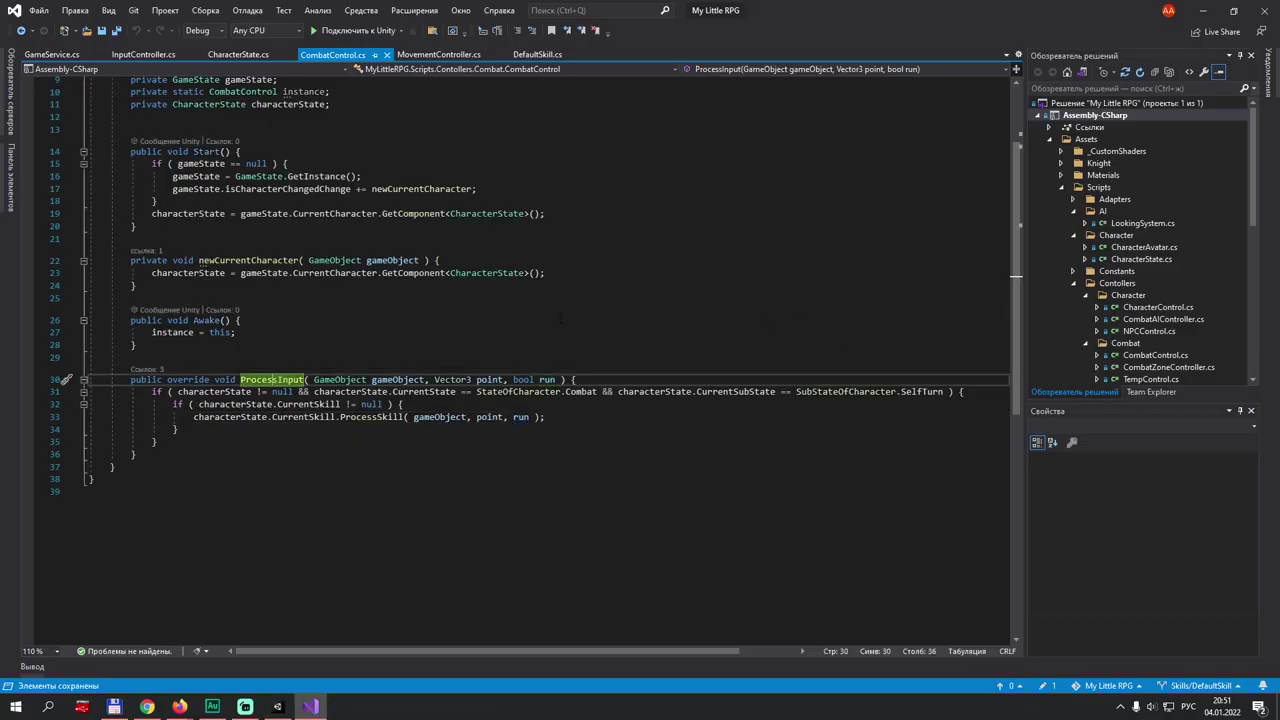
click(397, 380)
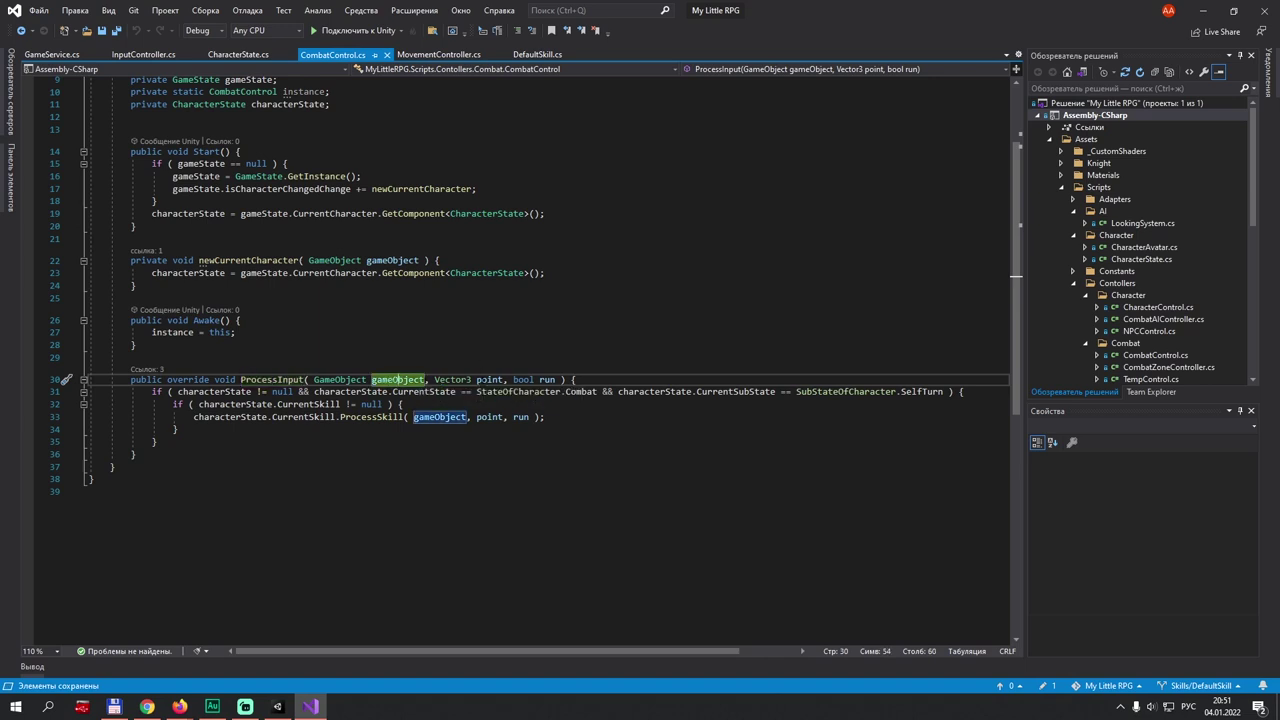
click(481, 380)
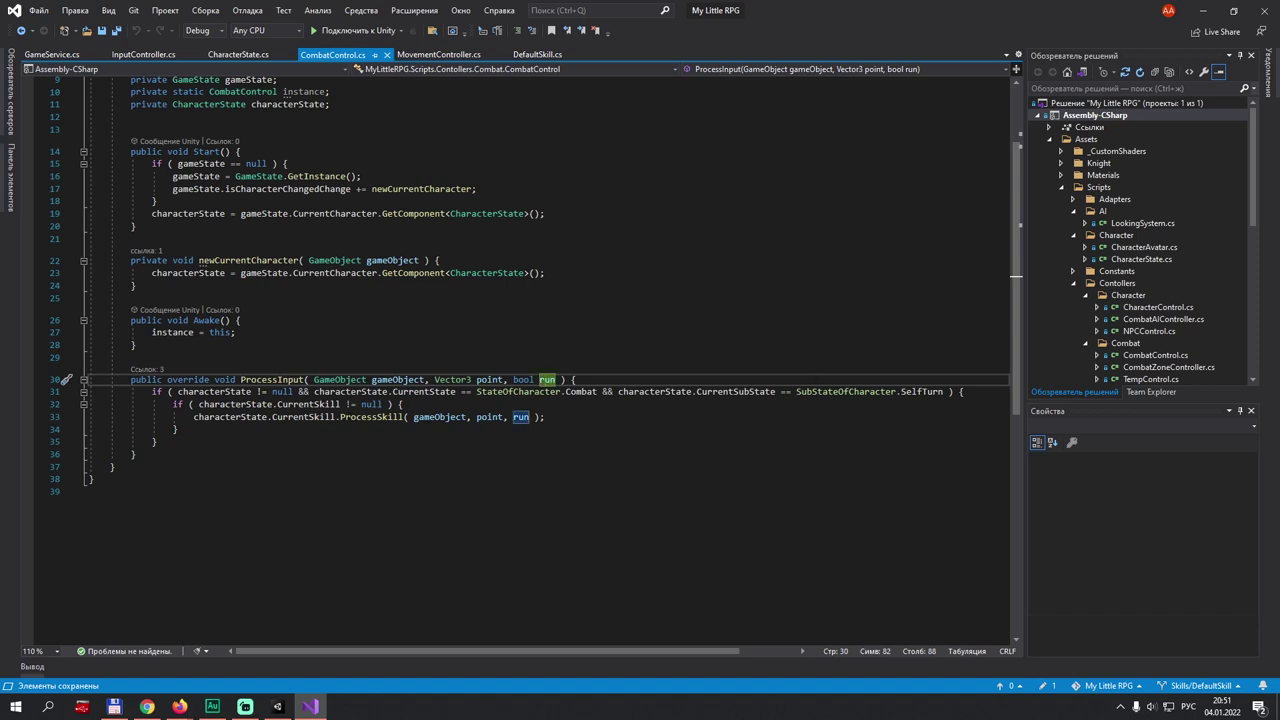
click(221, 391)
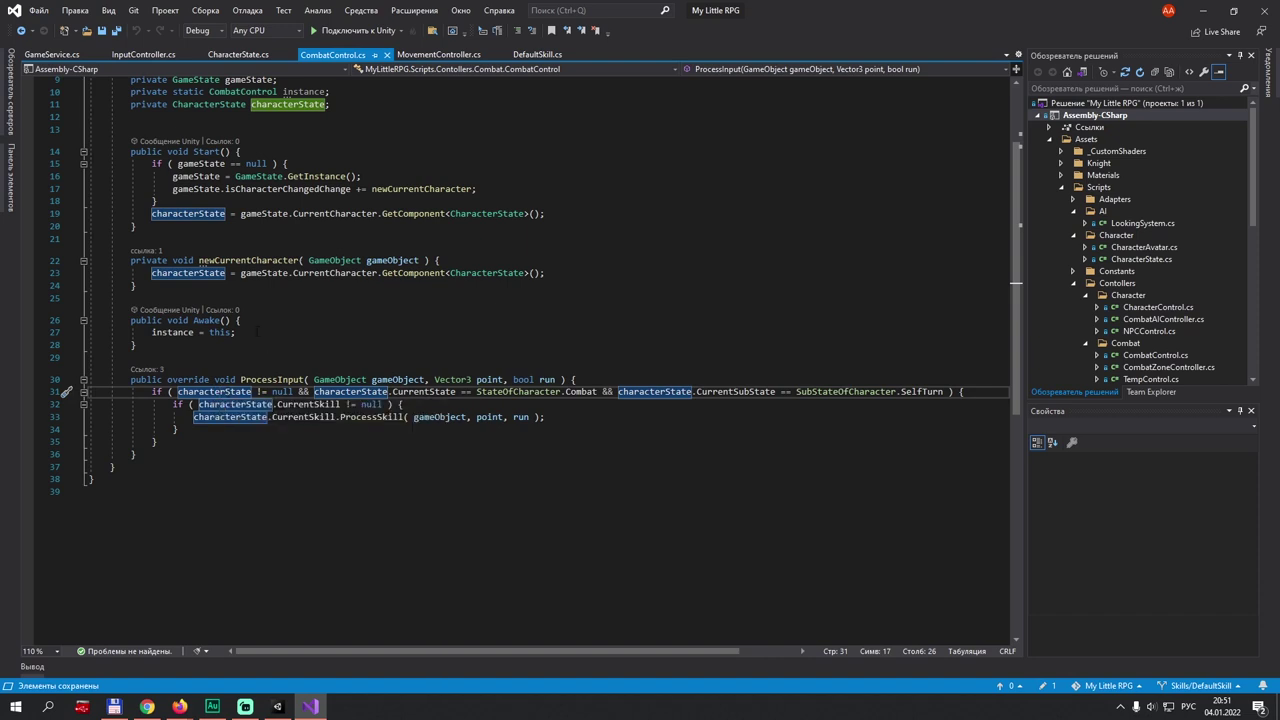
click(514, 273)
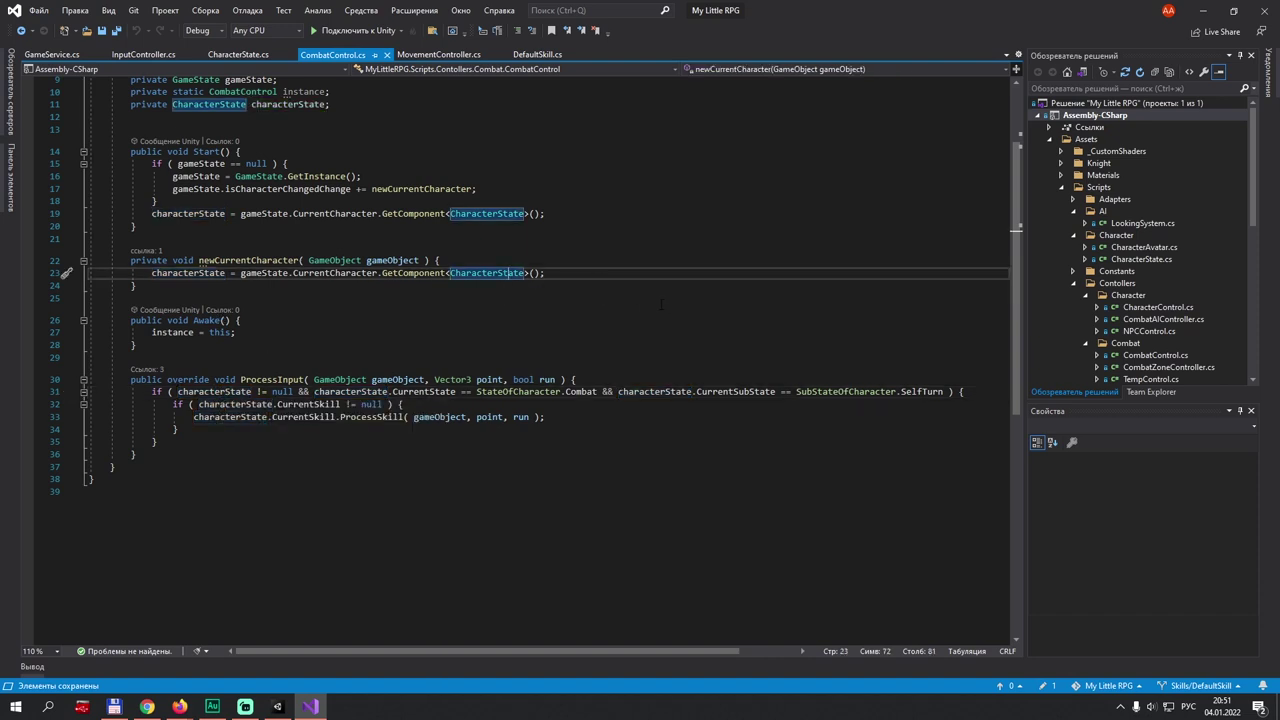
click(330, 273)
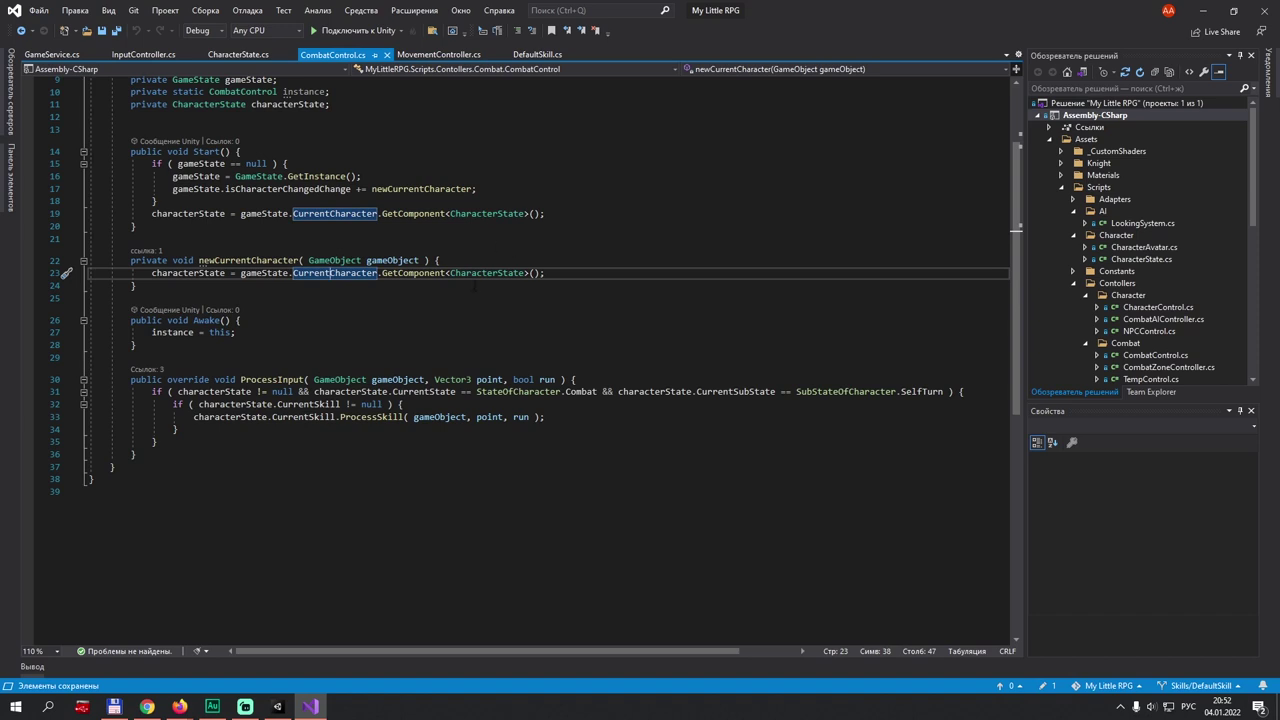
click(415, 188)
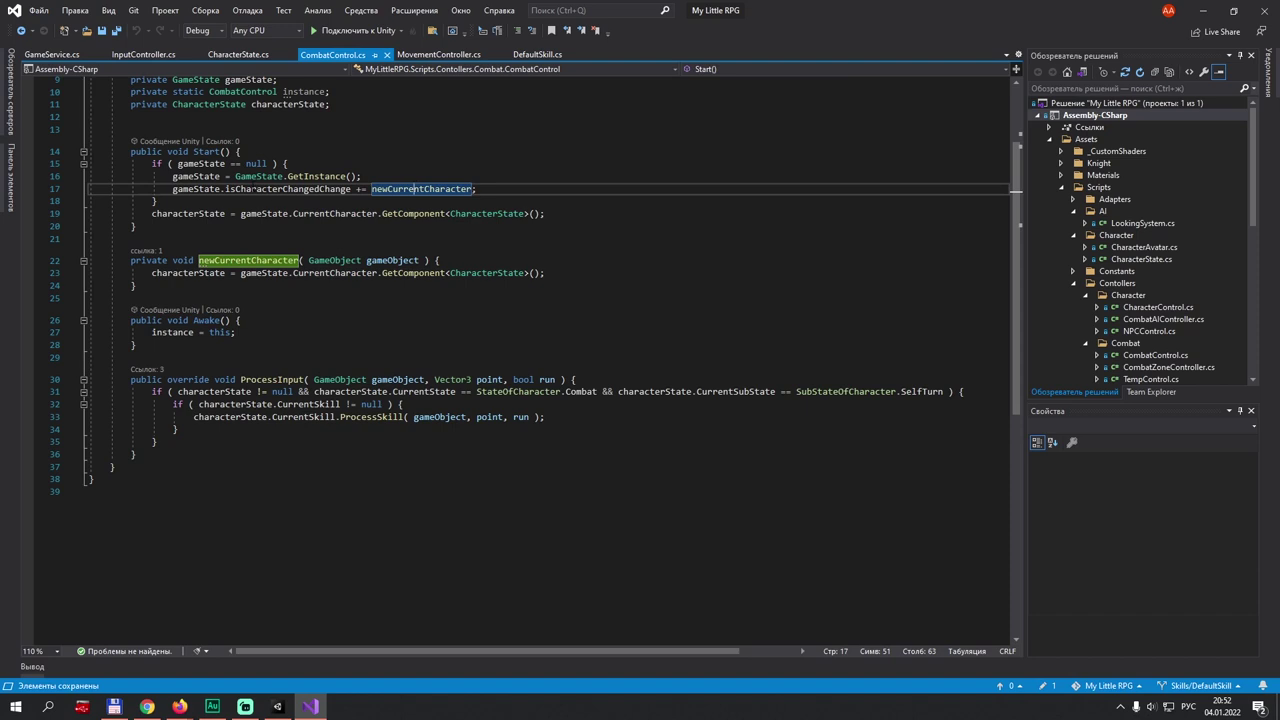
click(255, 188)
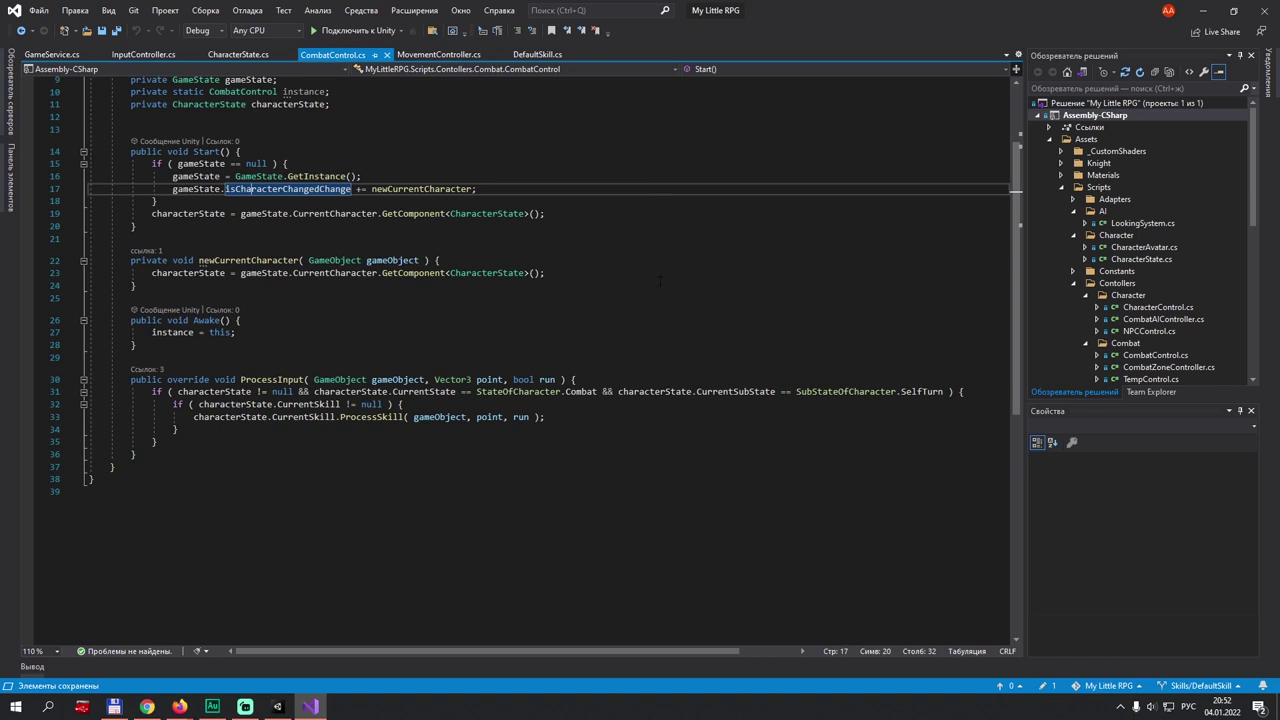
Trace the turn check: characterState's CurrentState is Combat and CurrentSubState is SelfTurn.
click(226, 391)
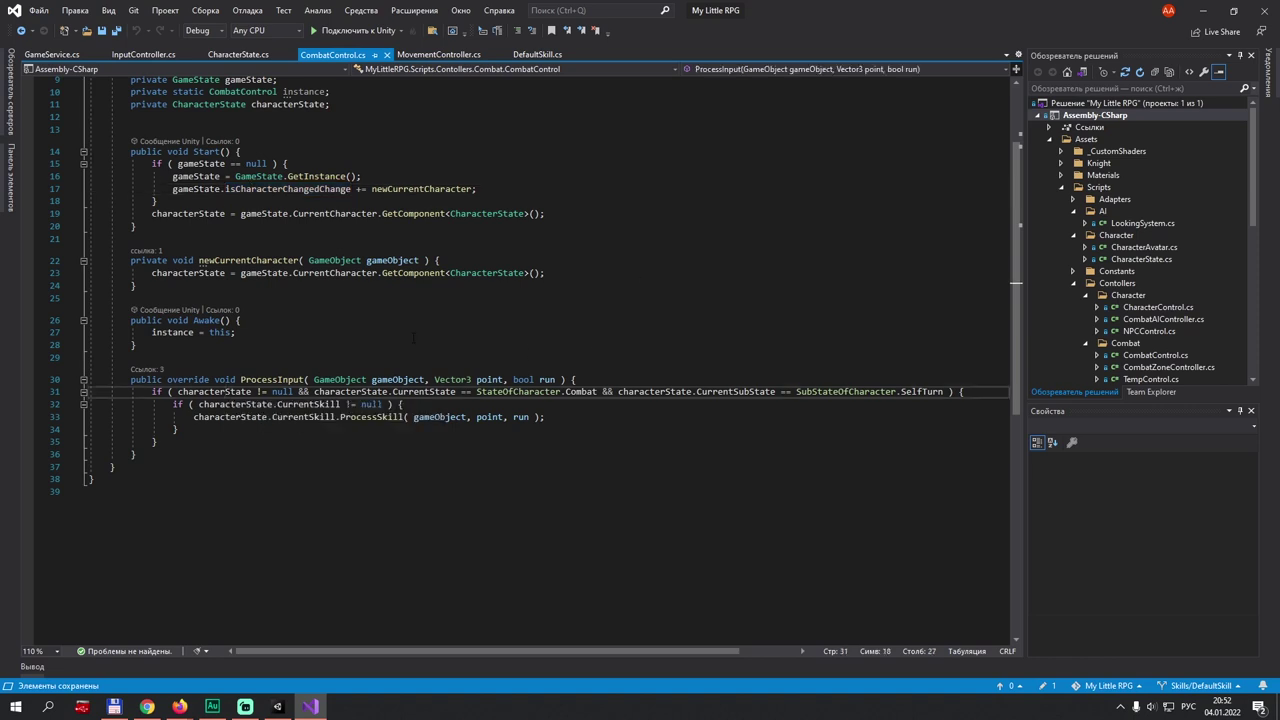
click(426, 391)
click(577, 391)
click(762, 392)
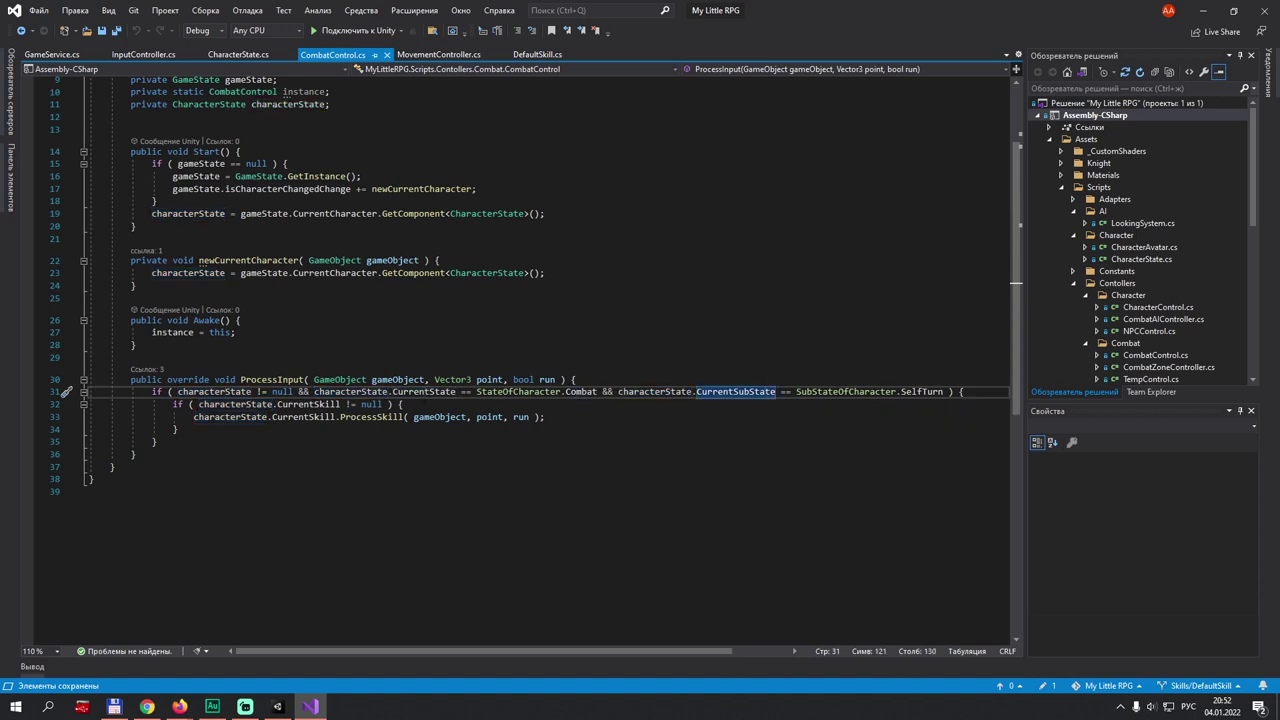
click(941, 391)
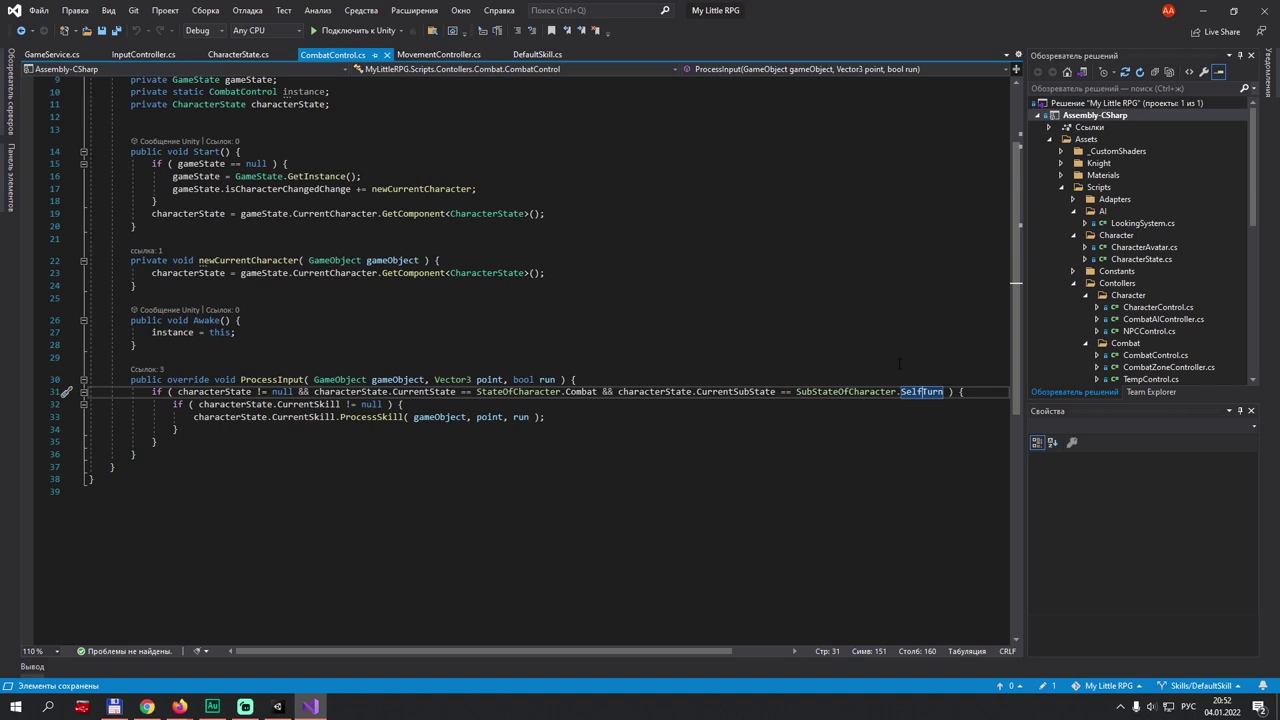
click(257, 391)
Inspect CurrentSkill and go to the definition of its ProcessSkill call with F12.
click(263, 404)
click(334, 404)
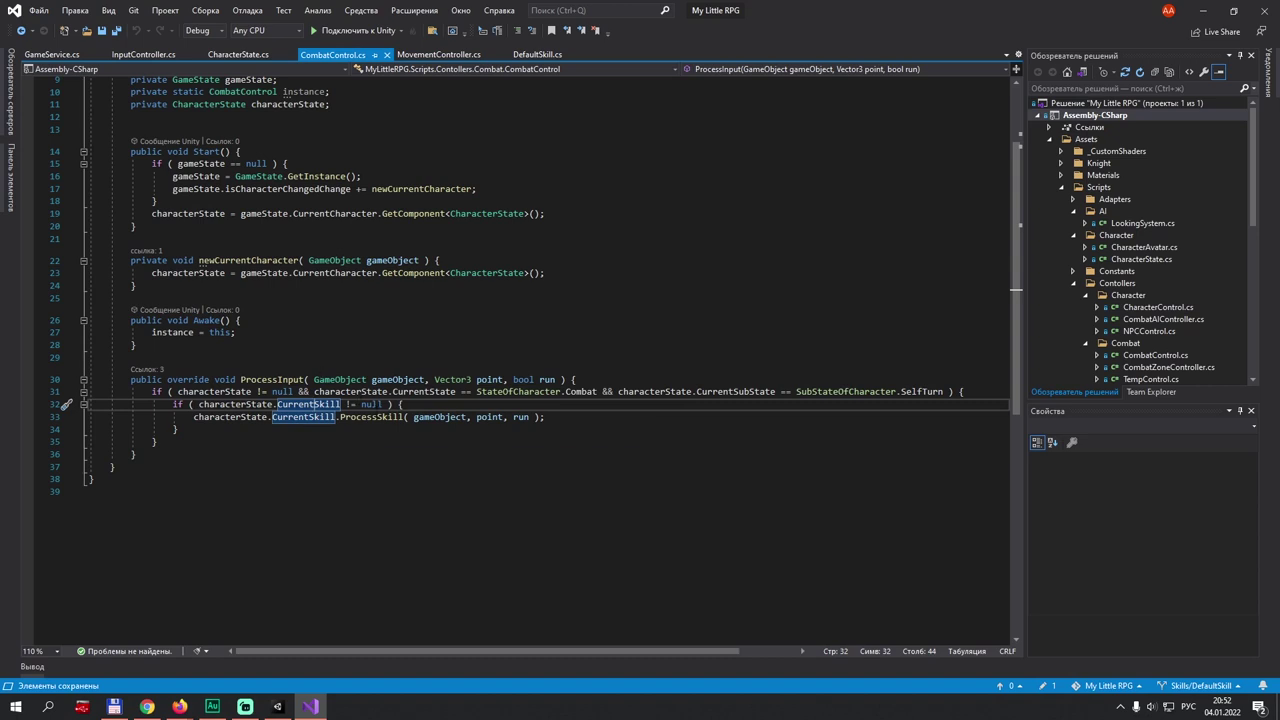
click(377, 417)
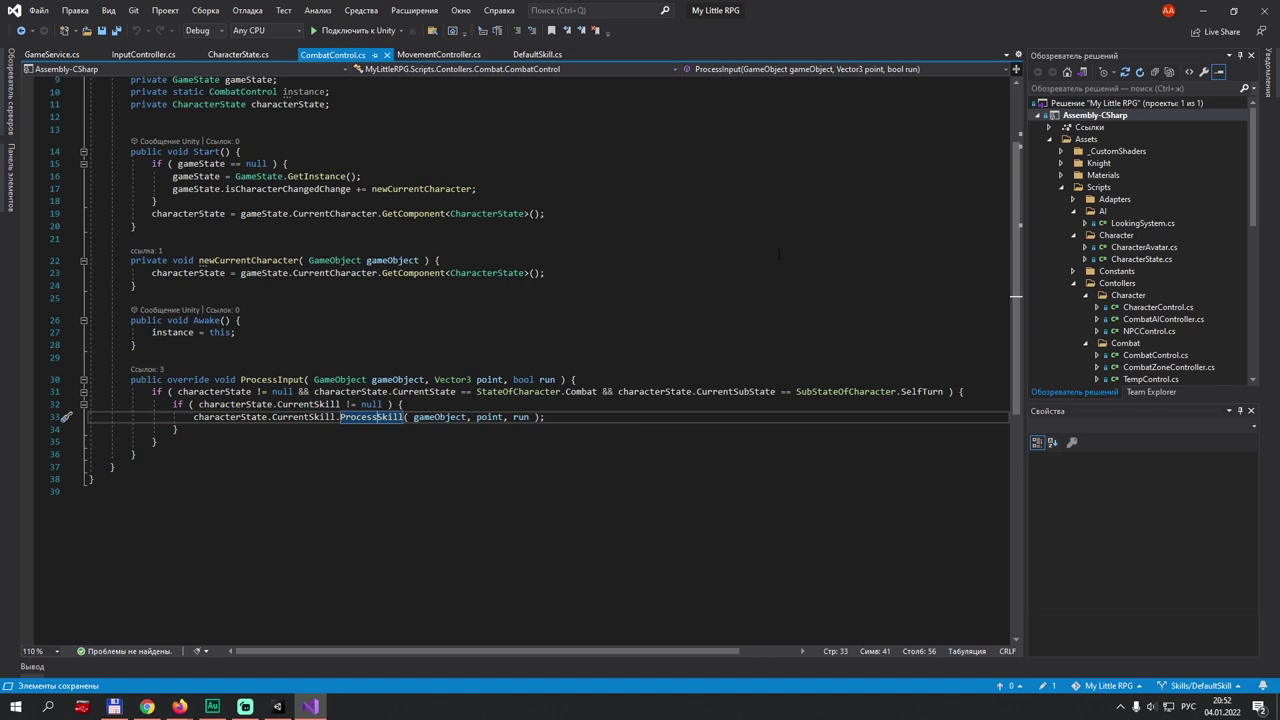
key(F12)
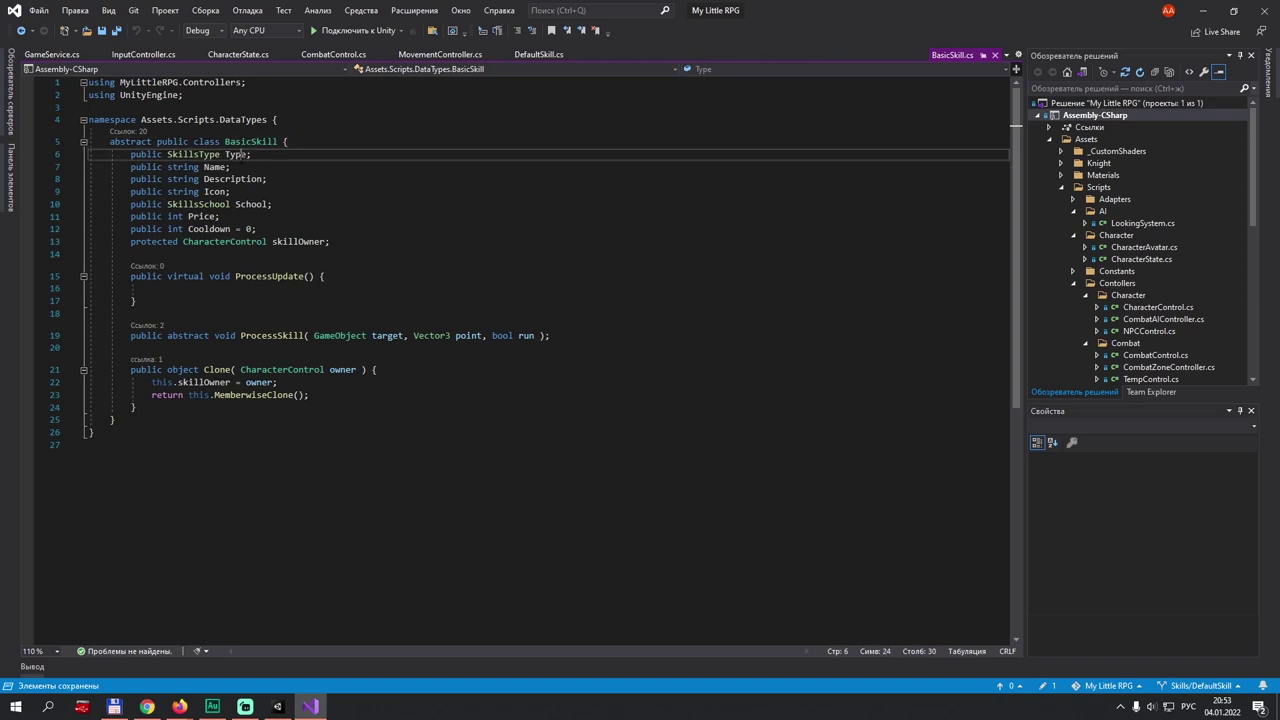
click(217, 191)
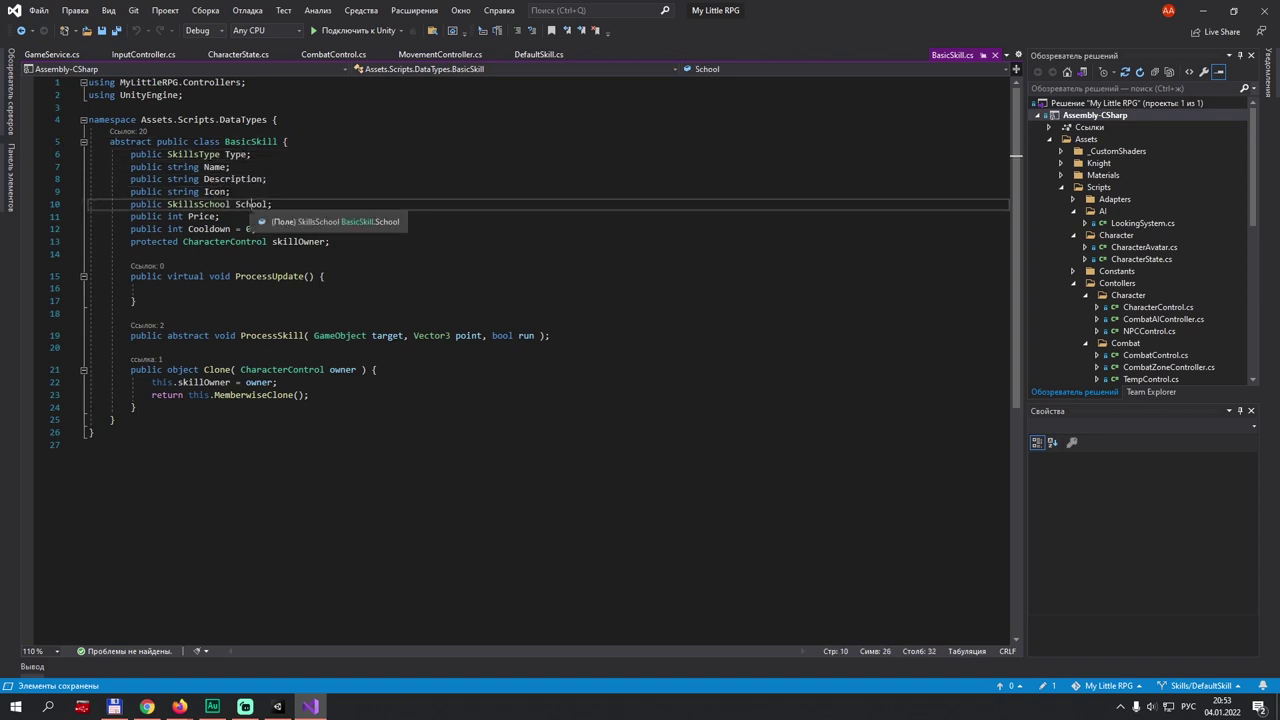
click(205, 216)
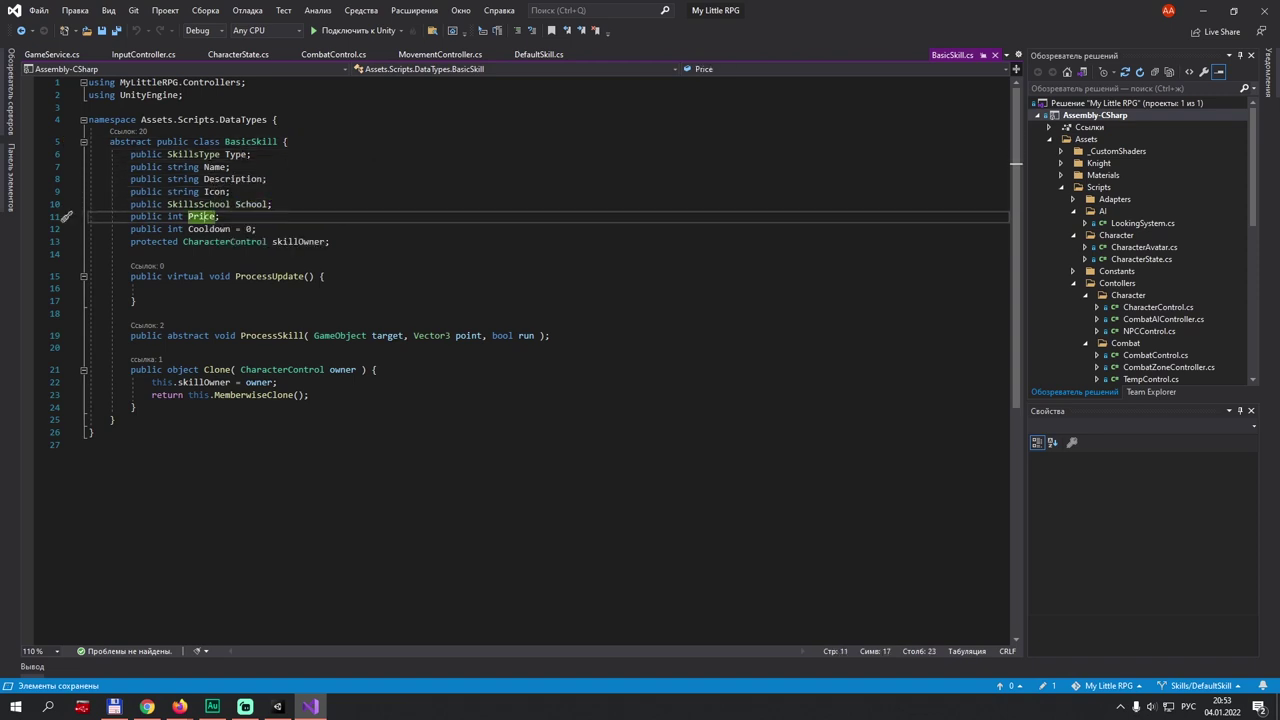
click(238, 154)
click(215, 166)
click(220, 179)
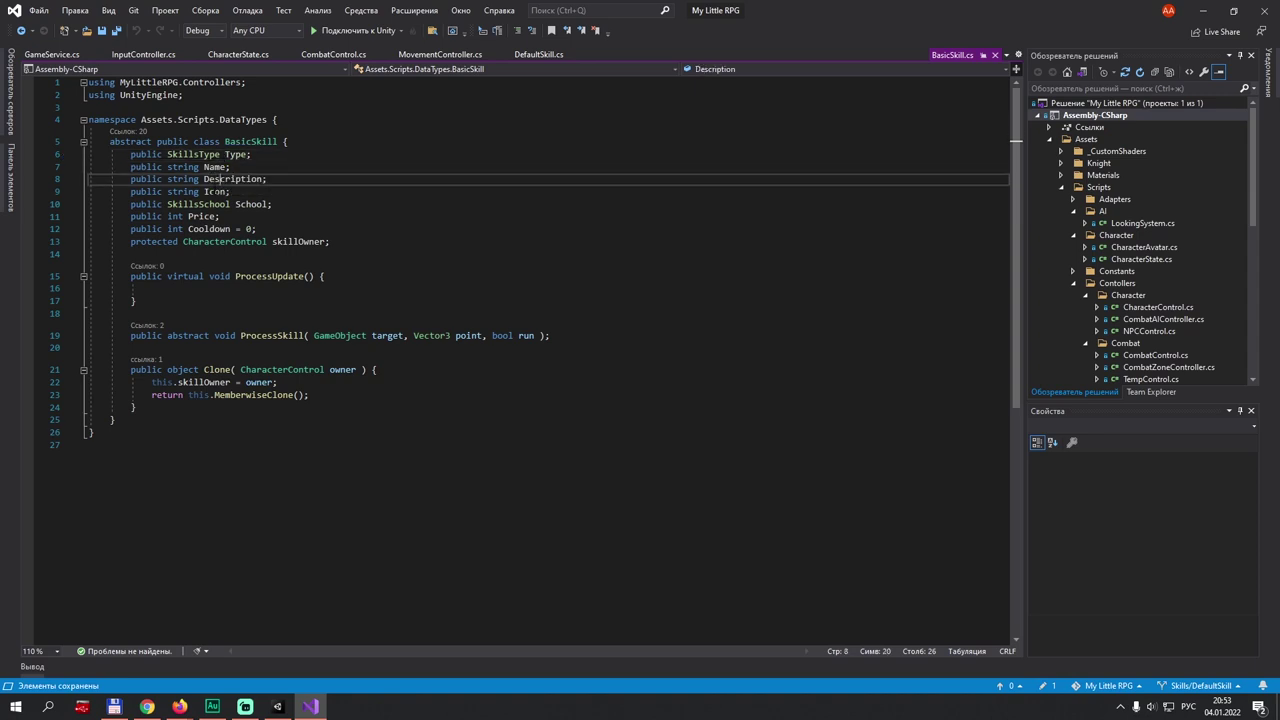
click(214, 191)
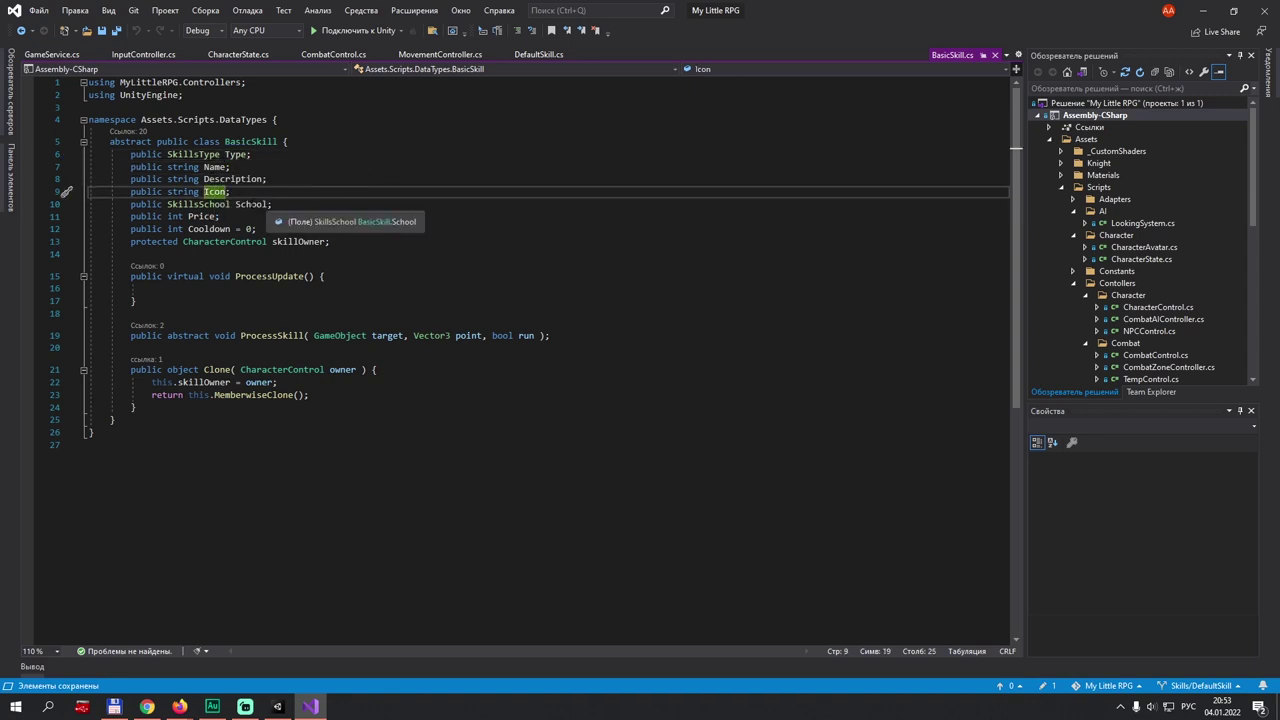
click(252, 204)
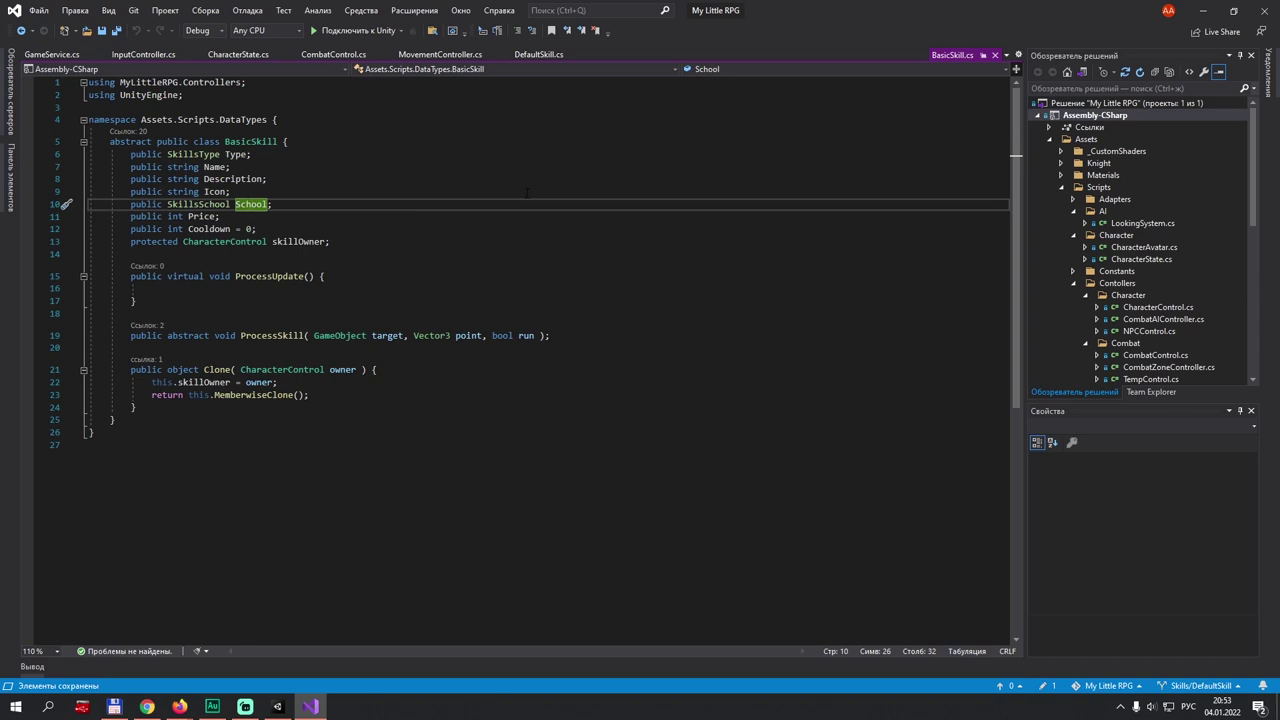
click(317, 208)
click(205, 216)
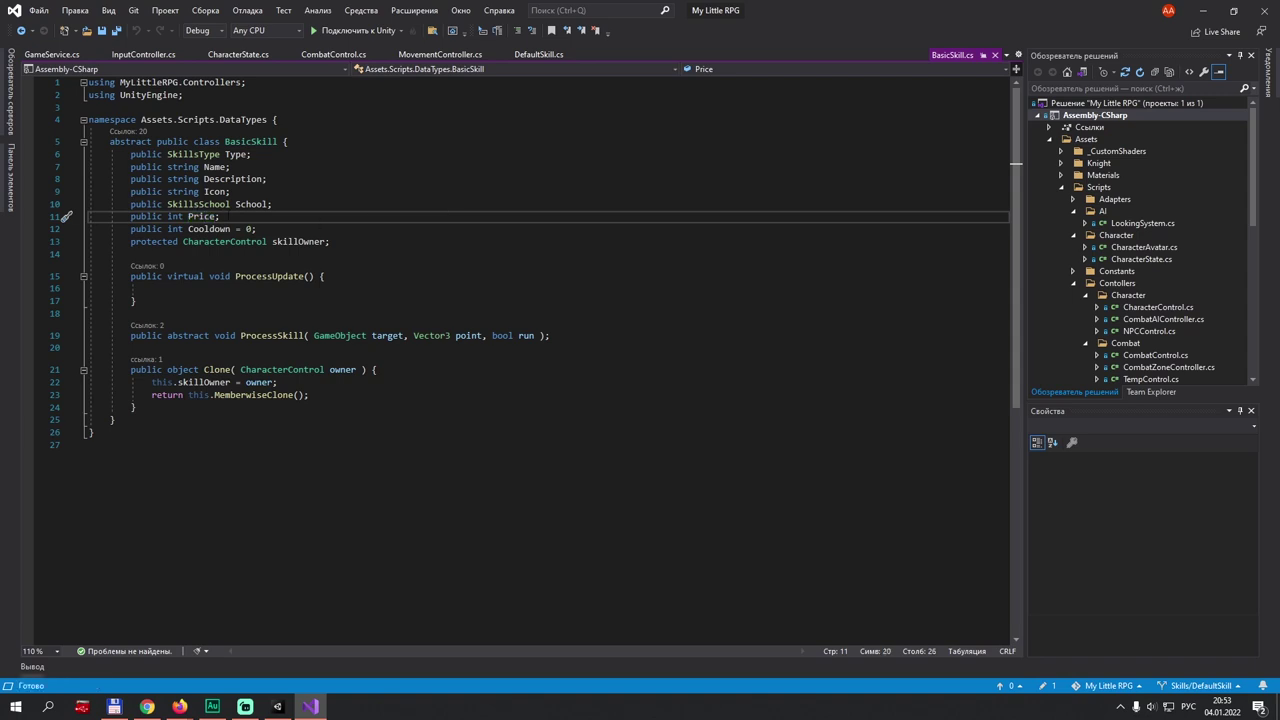
mouse_move(205, 219)
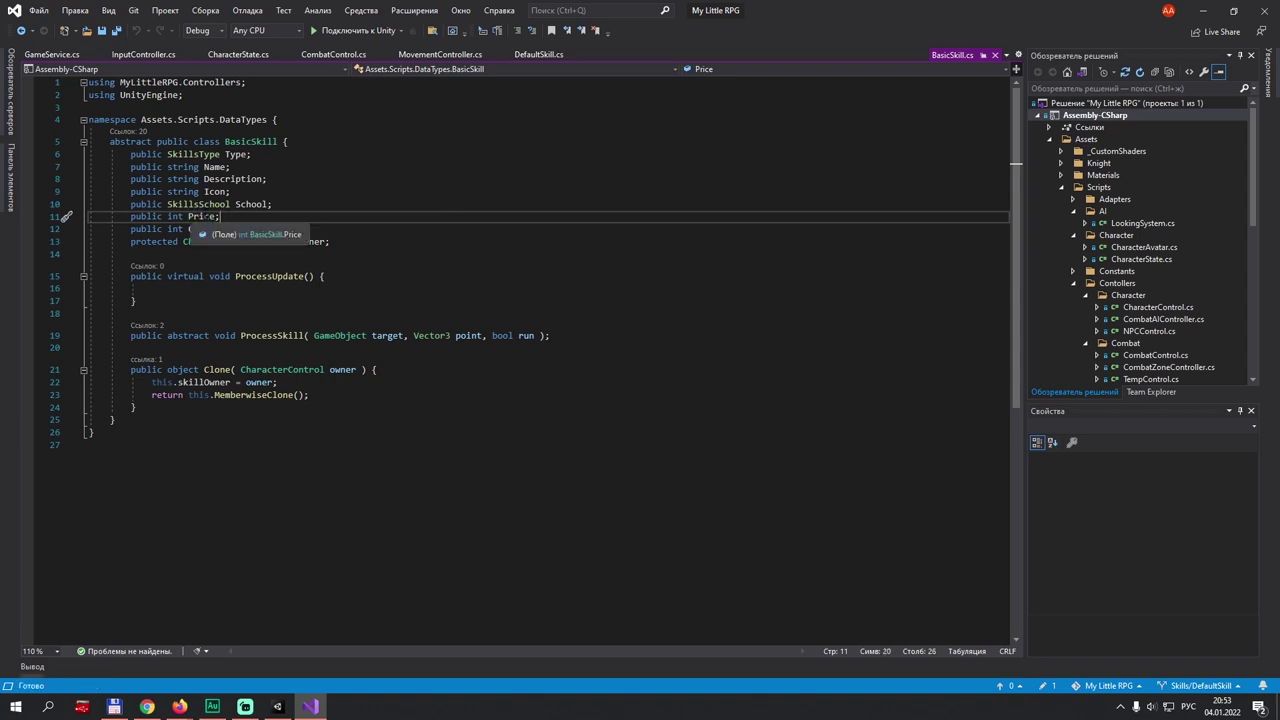
click(205, 216)
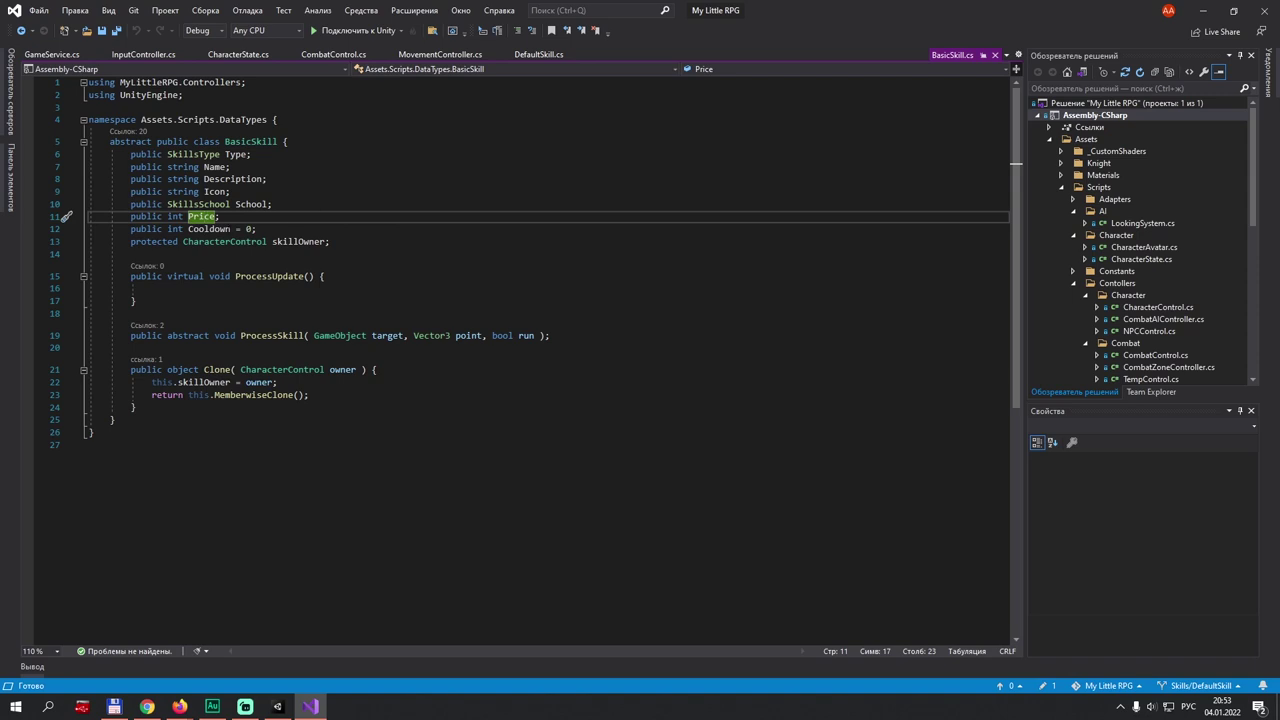
click(199, 229)
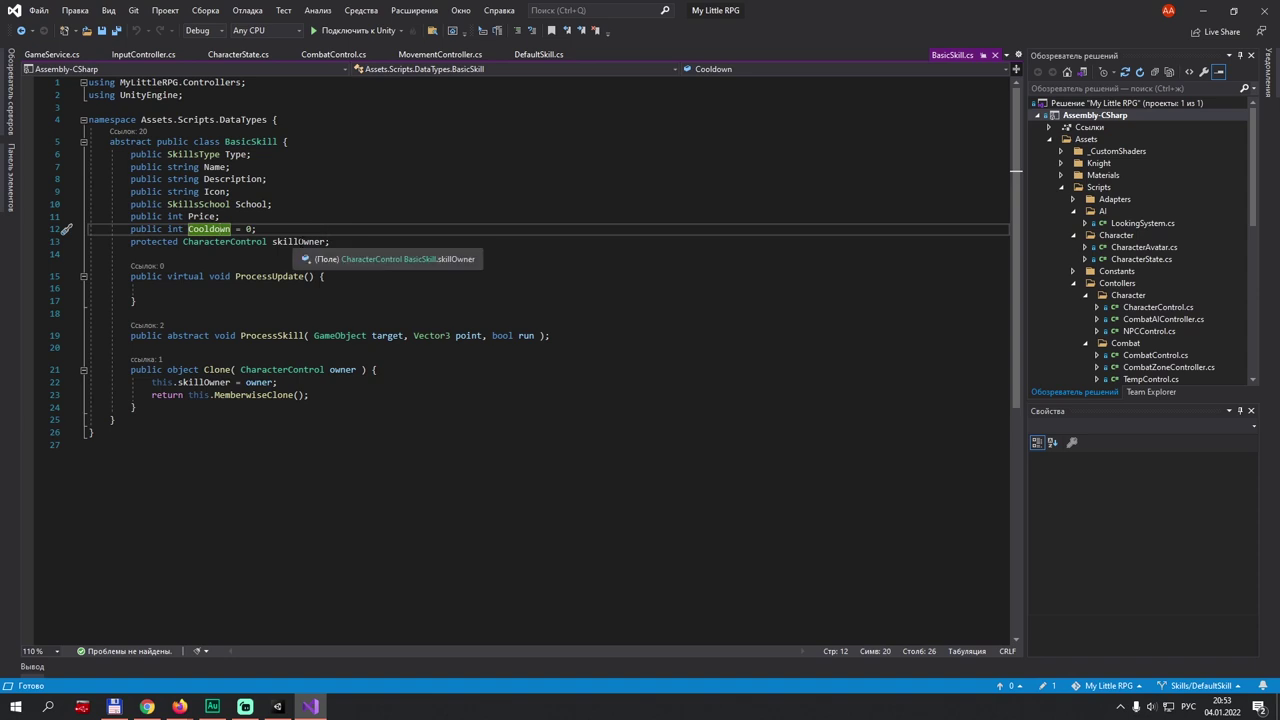
click(247, 242)
click(300, 242)
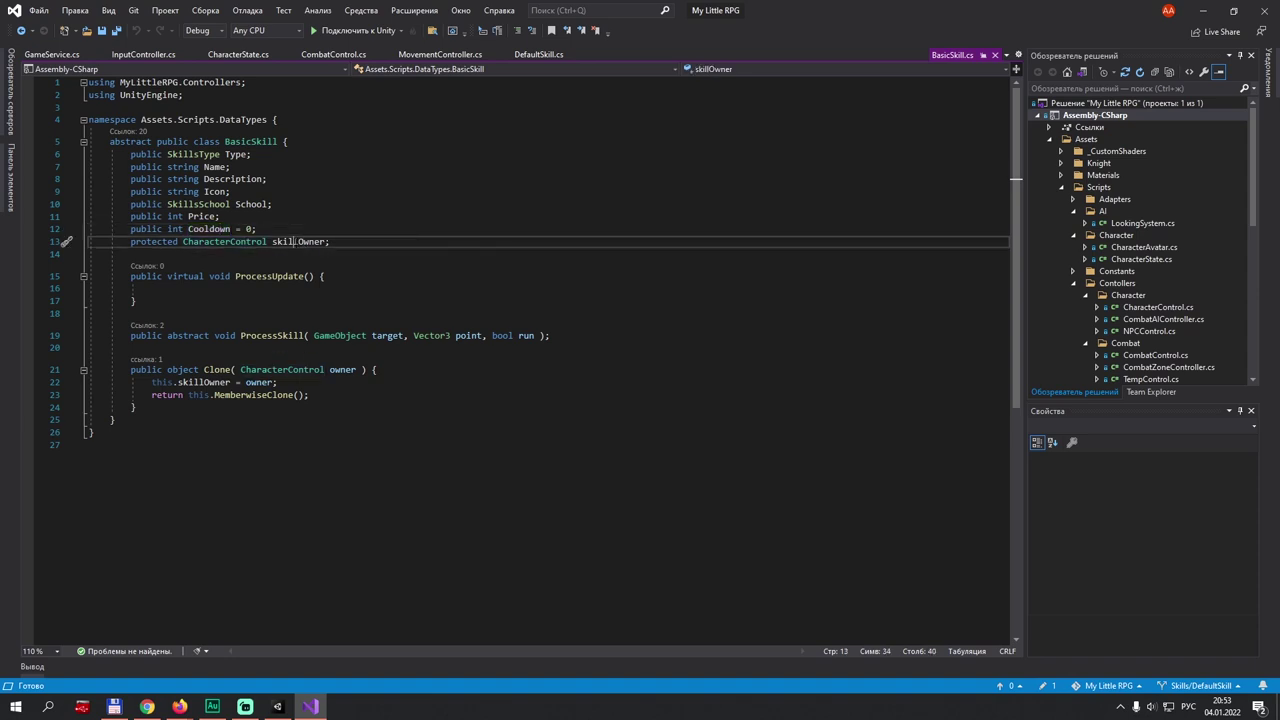
click(236, 242)
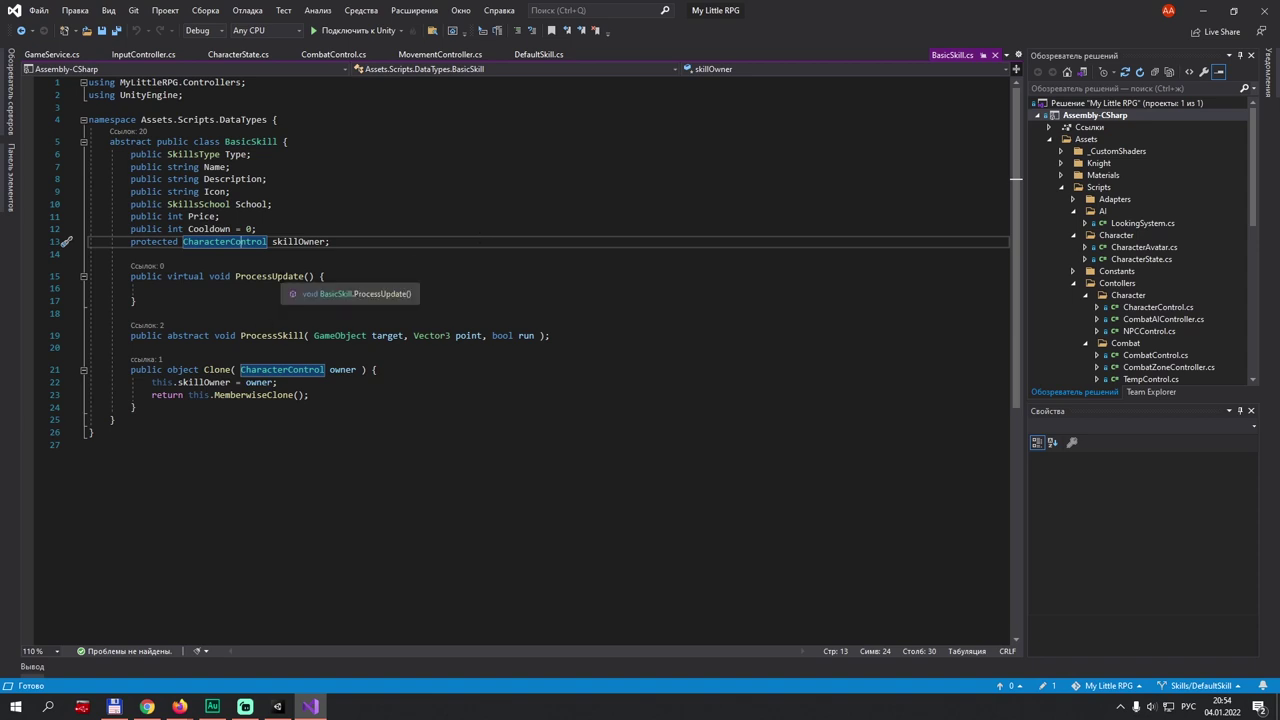
Look over BasicSkill's virtual ProcessUpdate and abstract ProcessSkill parameters, then switch to DefaultSkill.cs.
click(481, 276)
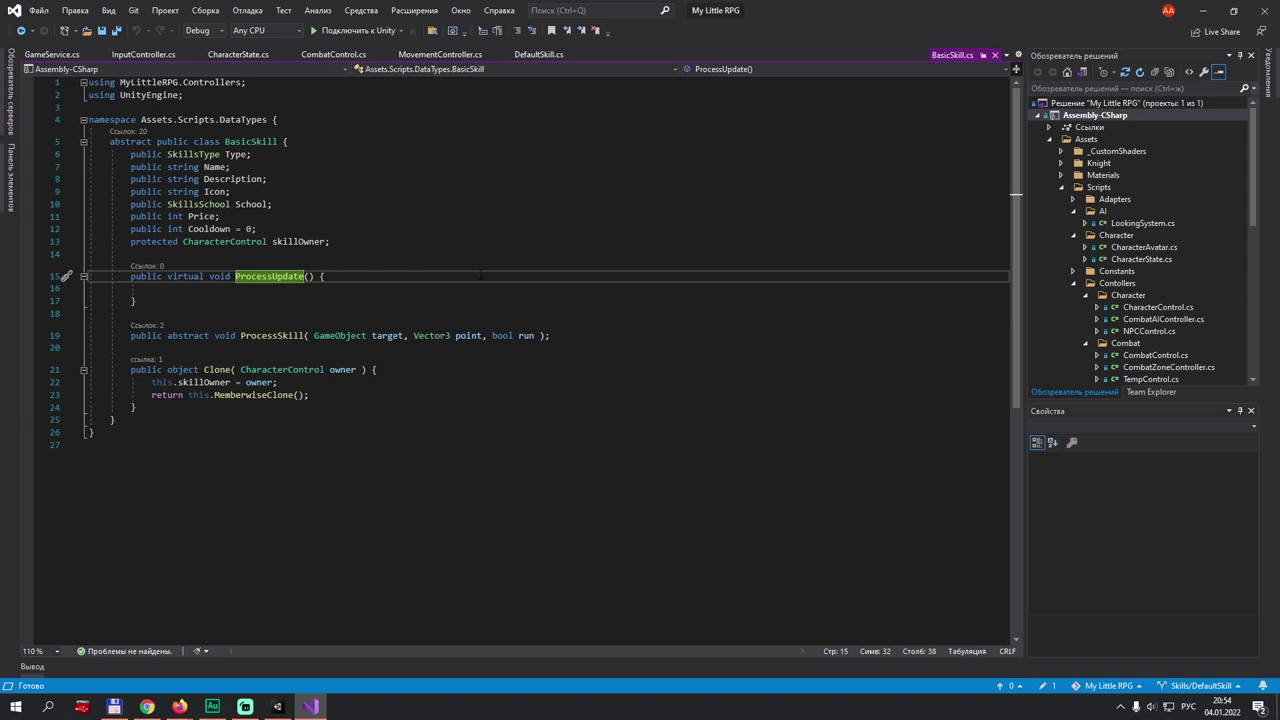
click(272, 335)
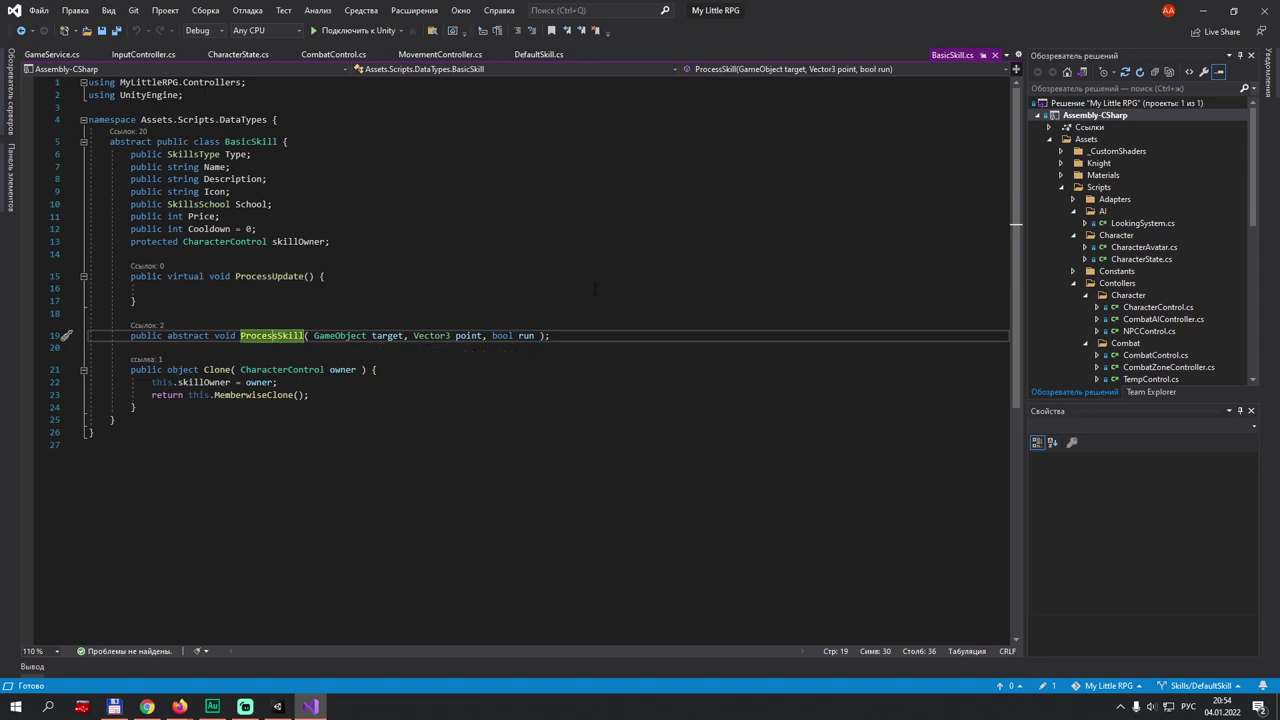
click(546, 335)
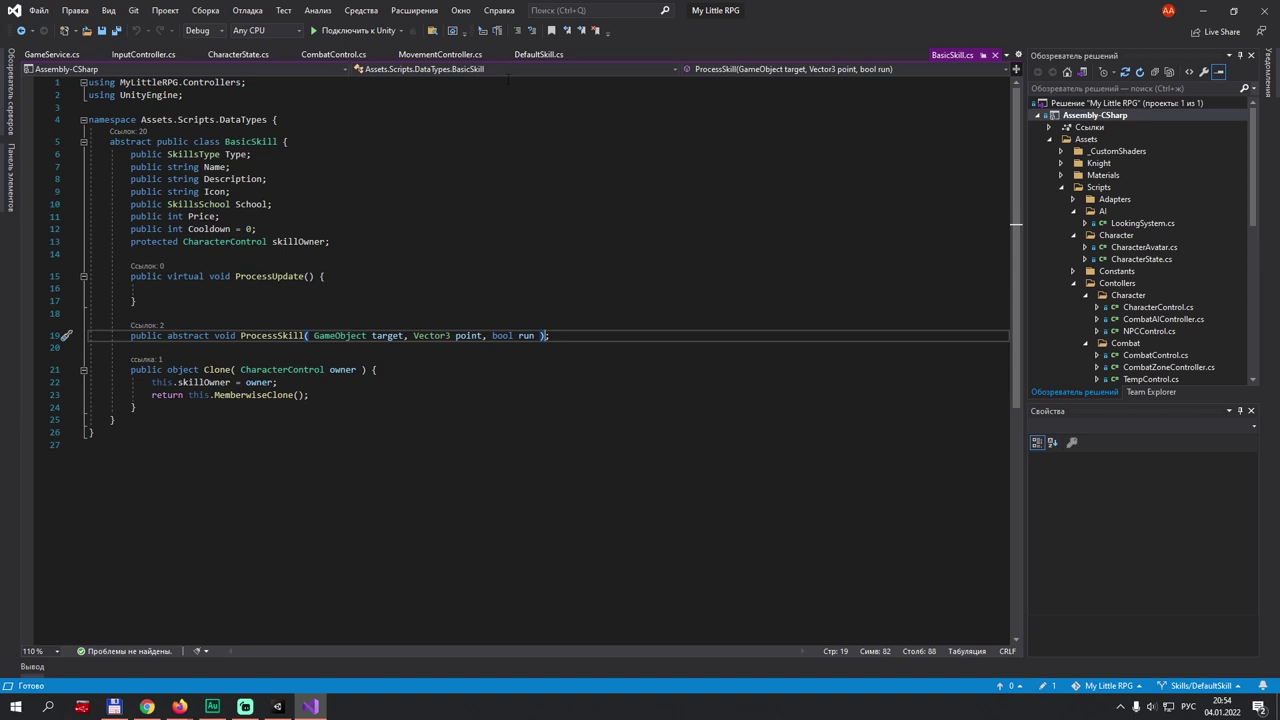
click(530, 55)
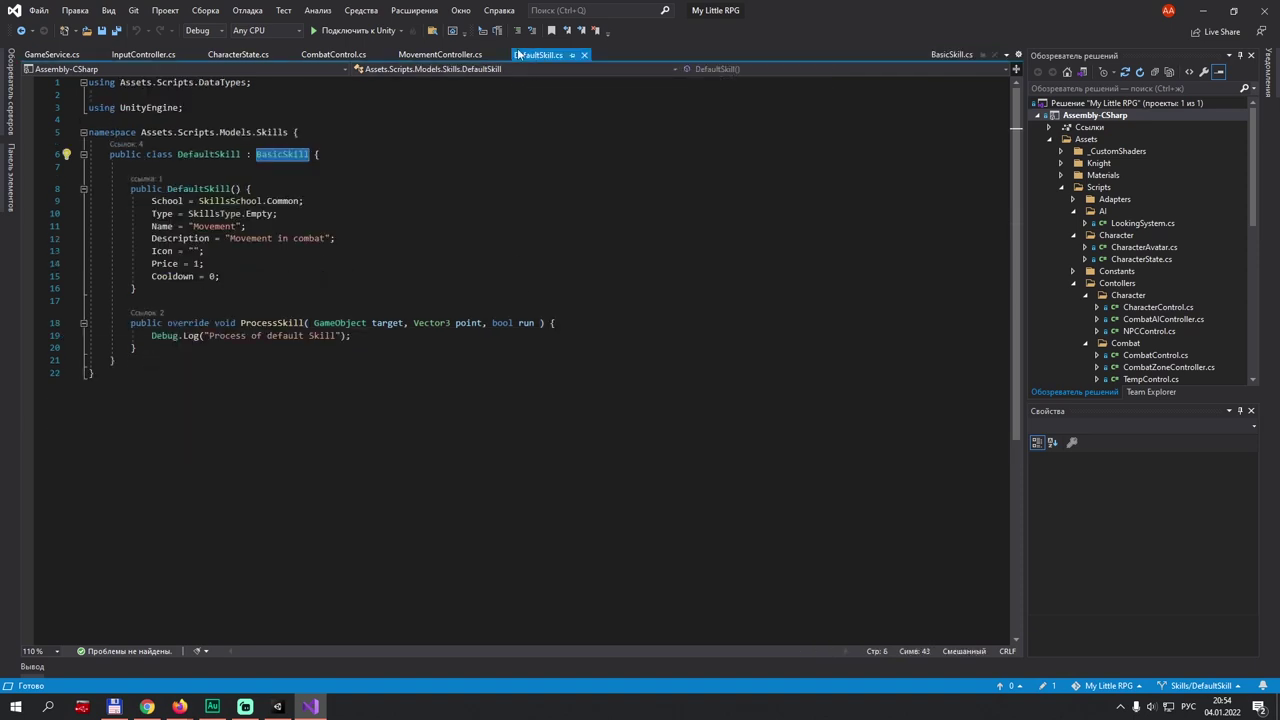
Check DefaultSkill's Common skill school and view the SkillsType enum definition before closing it.
click(197, 154)
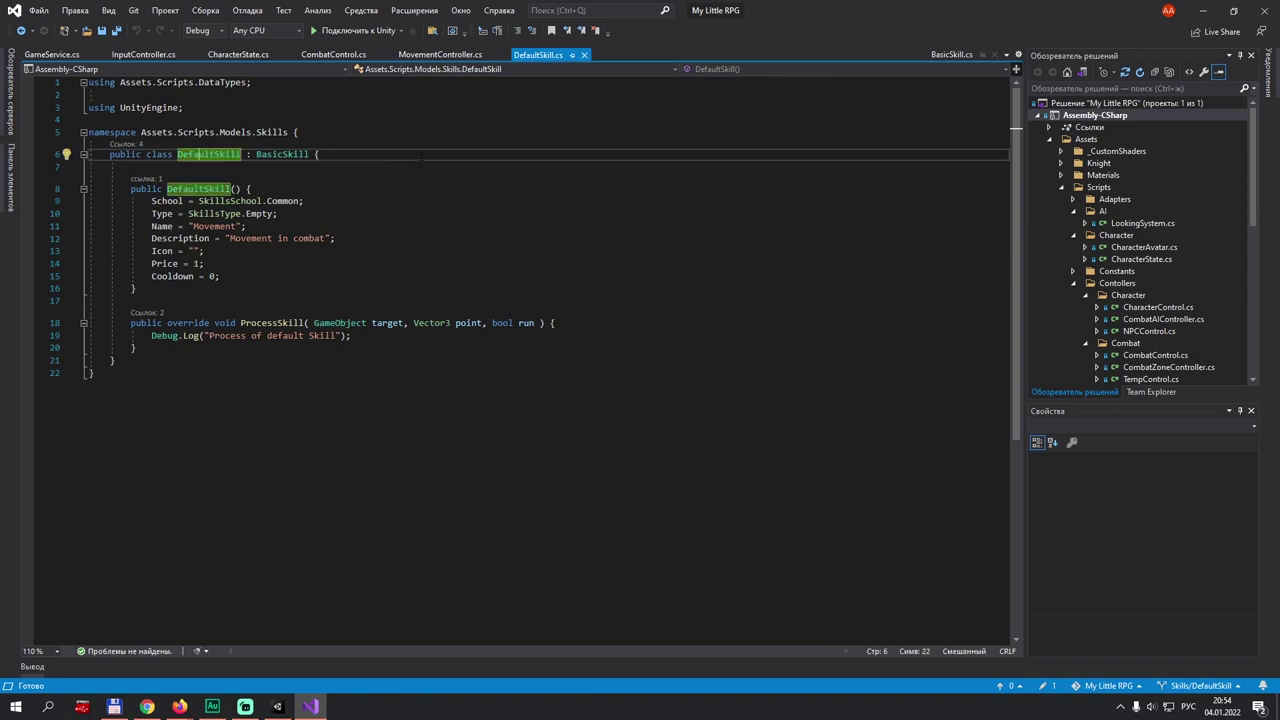
click(288, 189)
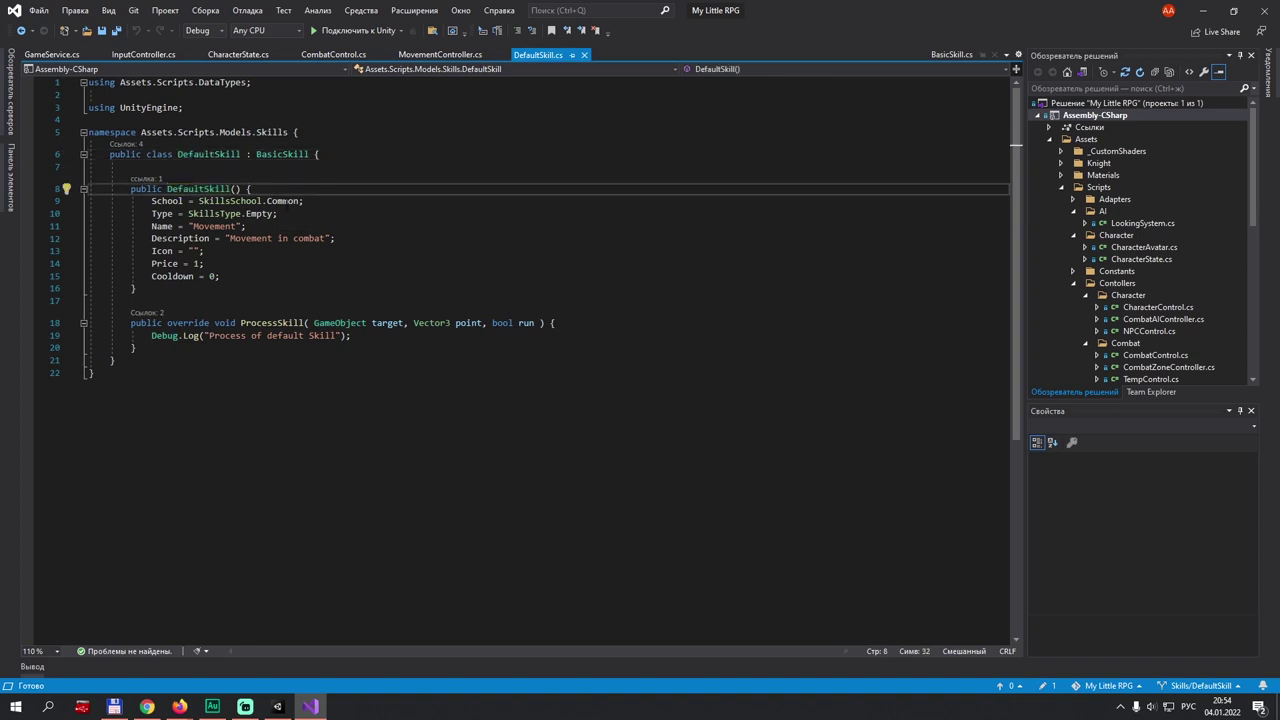
click(288, 201)
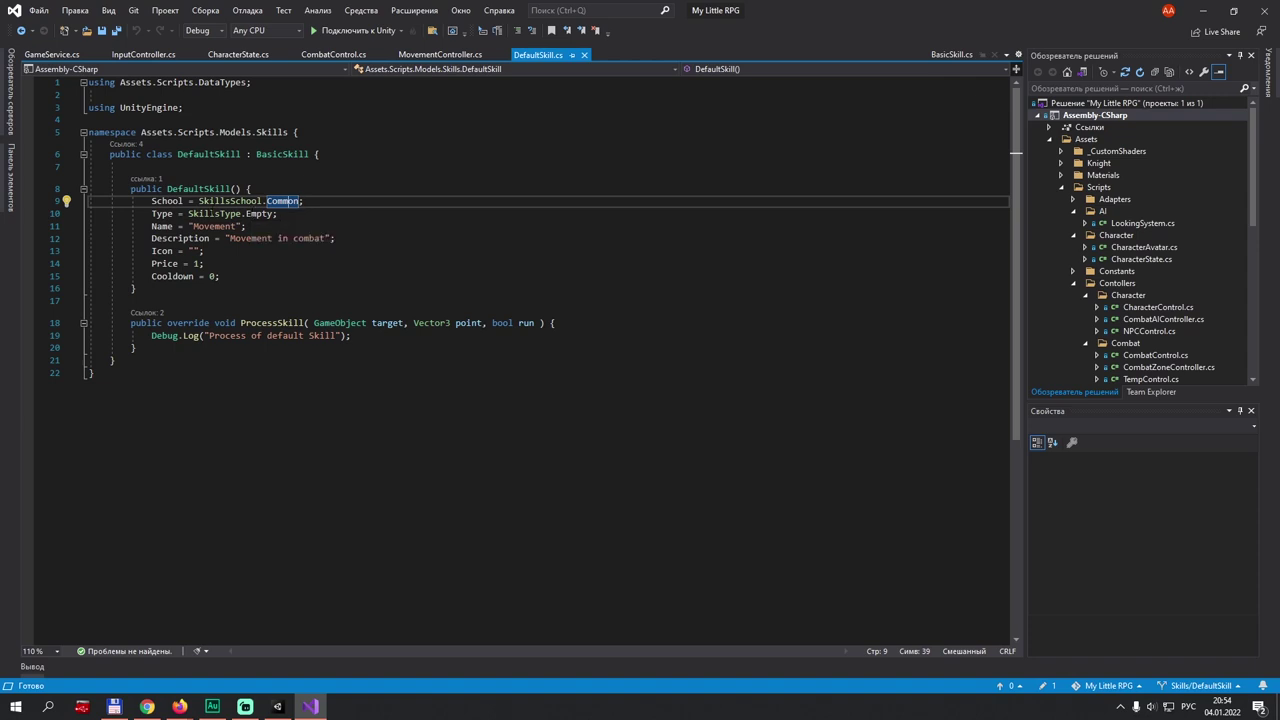
double_click(208, 216)
key(F12)
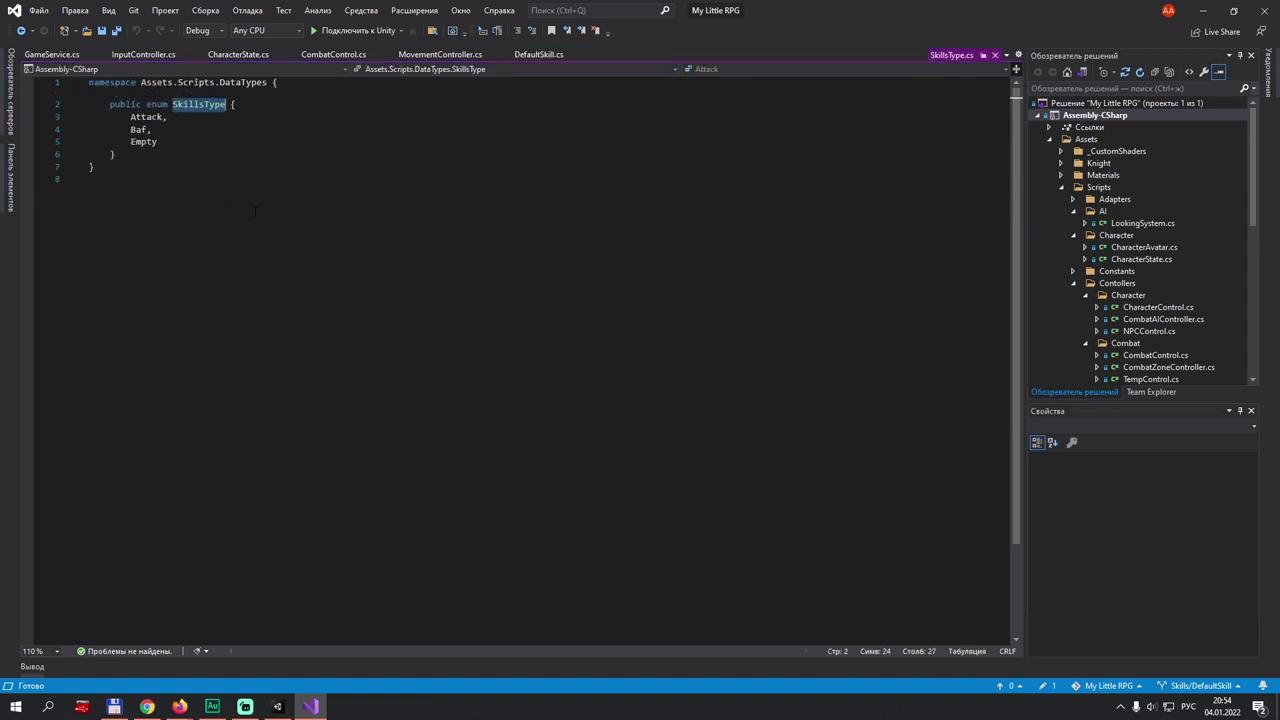
click(152, 130)
key(Down)
key(End)
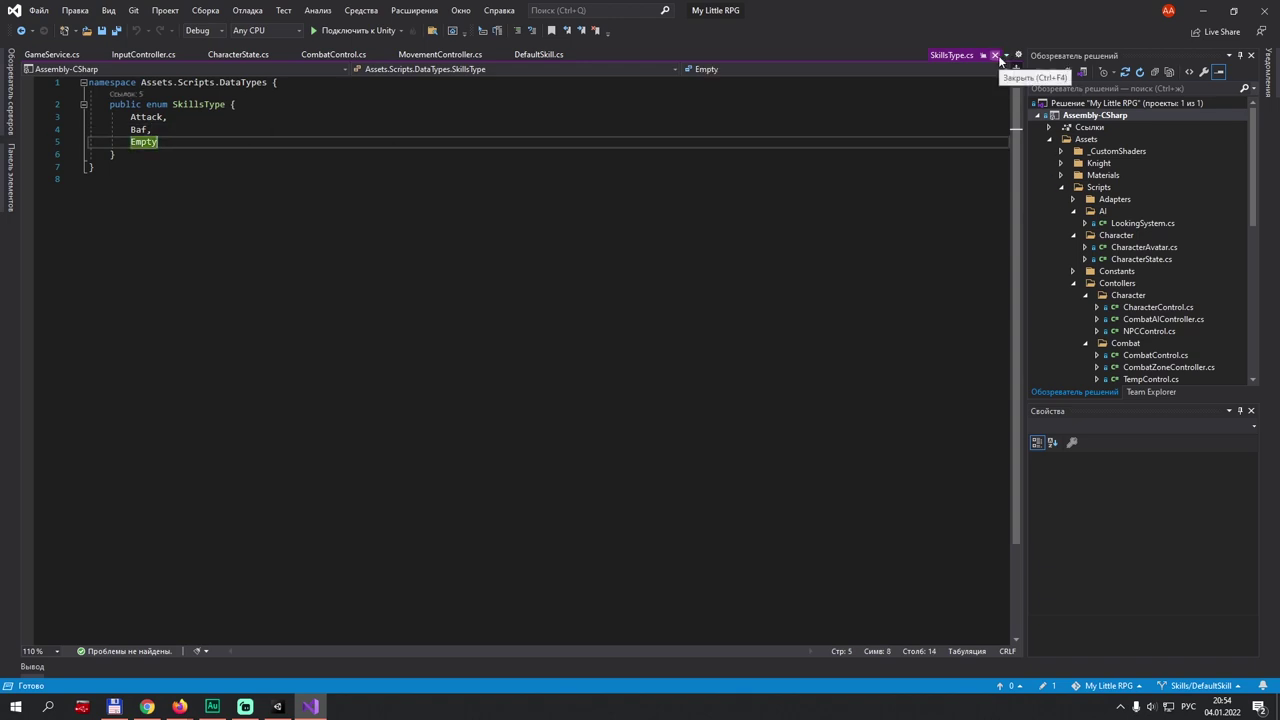
click(995, 55)
Review the skill's Name, Icon, Price and Cooldown values.
click(378, 228)
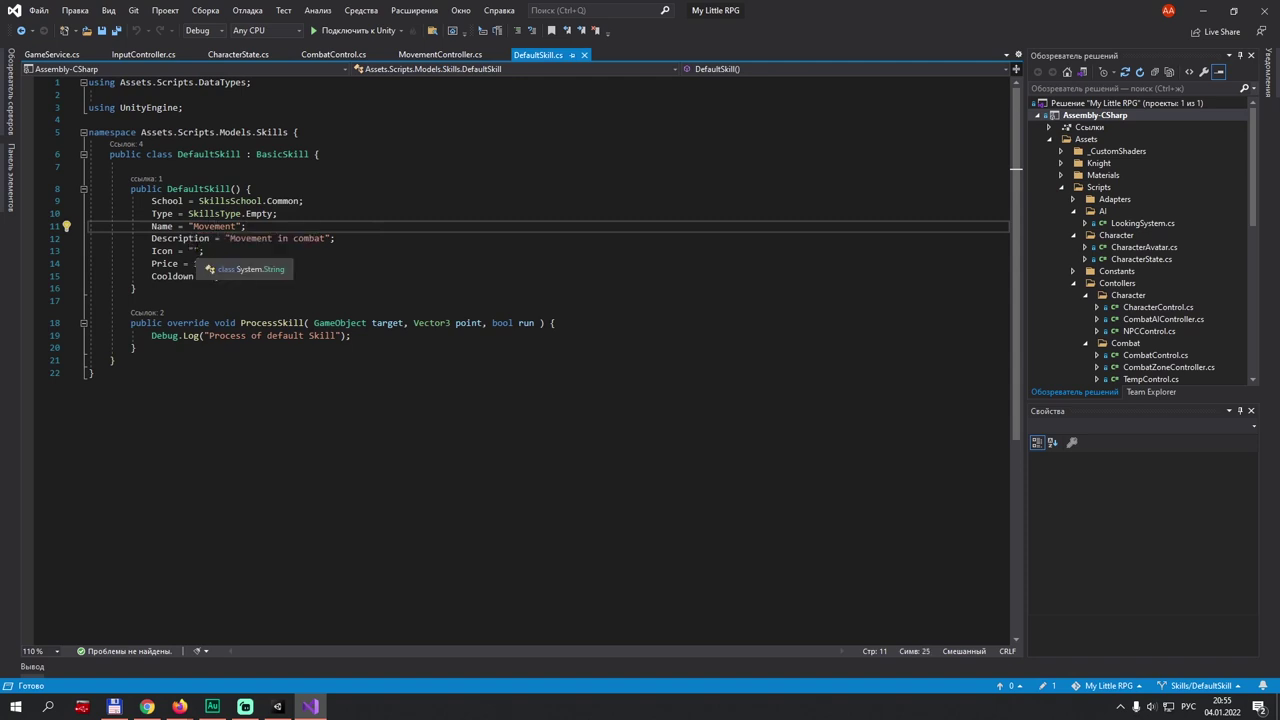
click(161, 250)
click(199, 263)
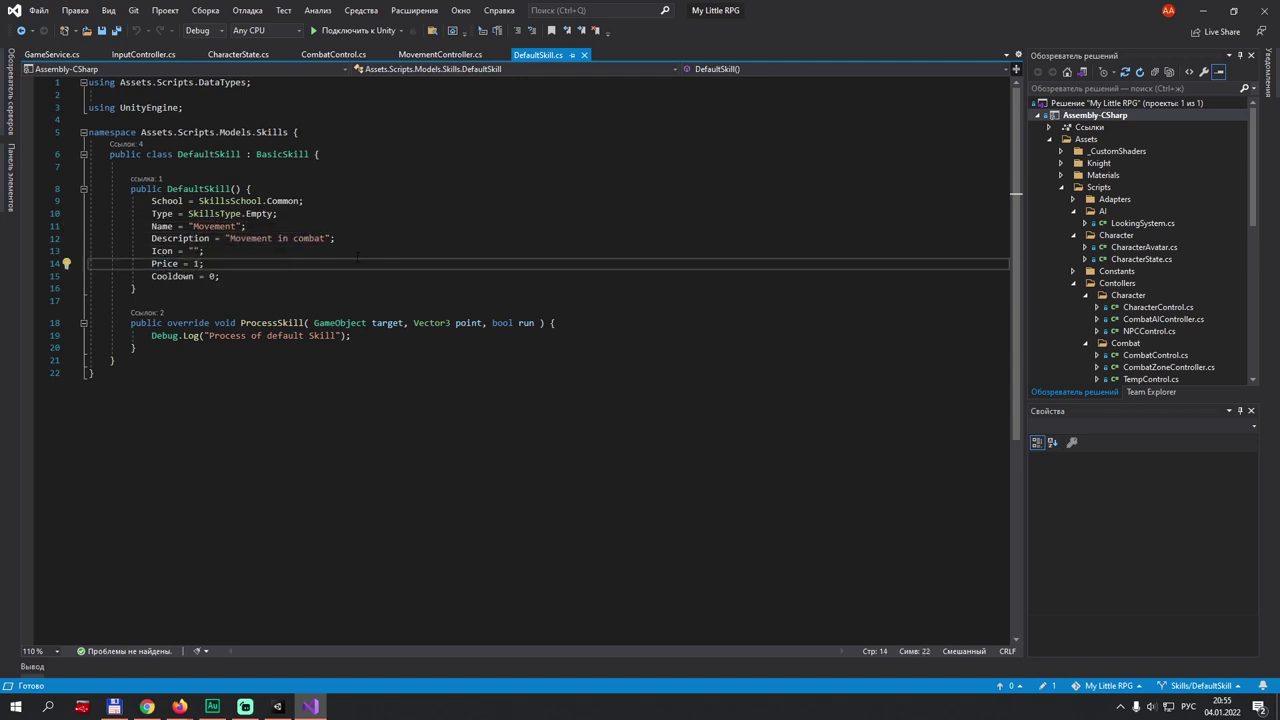
click(231, 276)
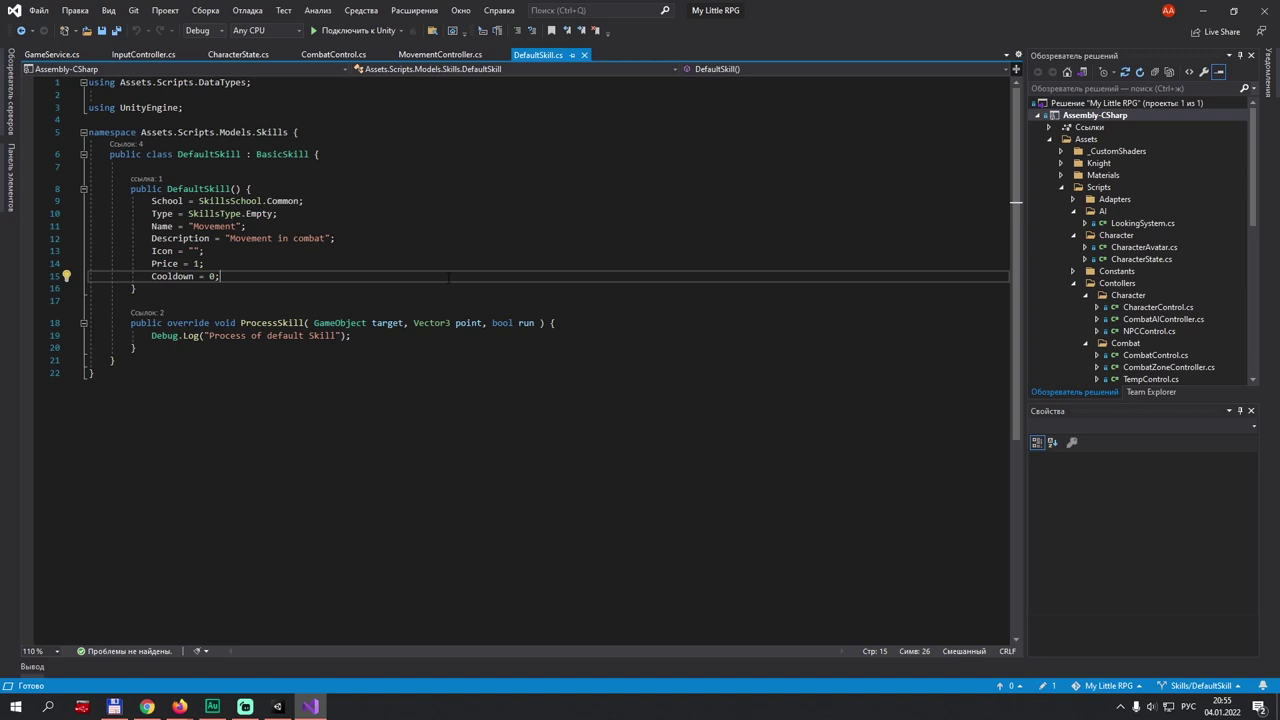
Inspect the ProcessSkill override logging 'Process of default Skill', then go back to Unity.
click(277, 323)
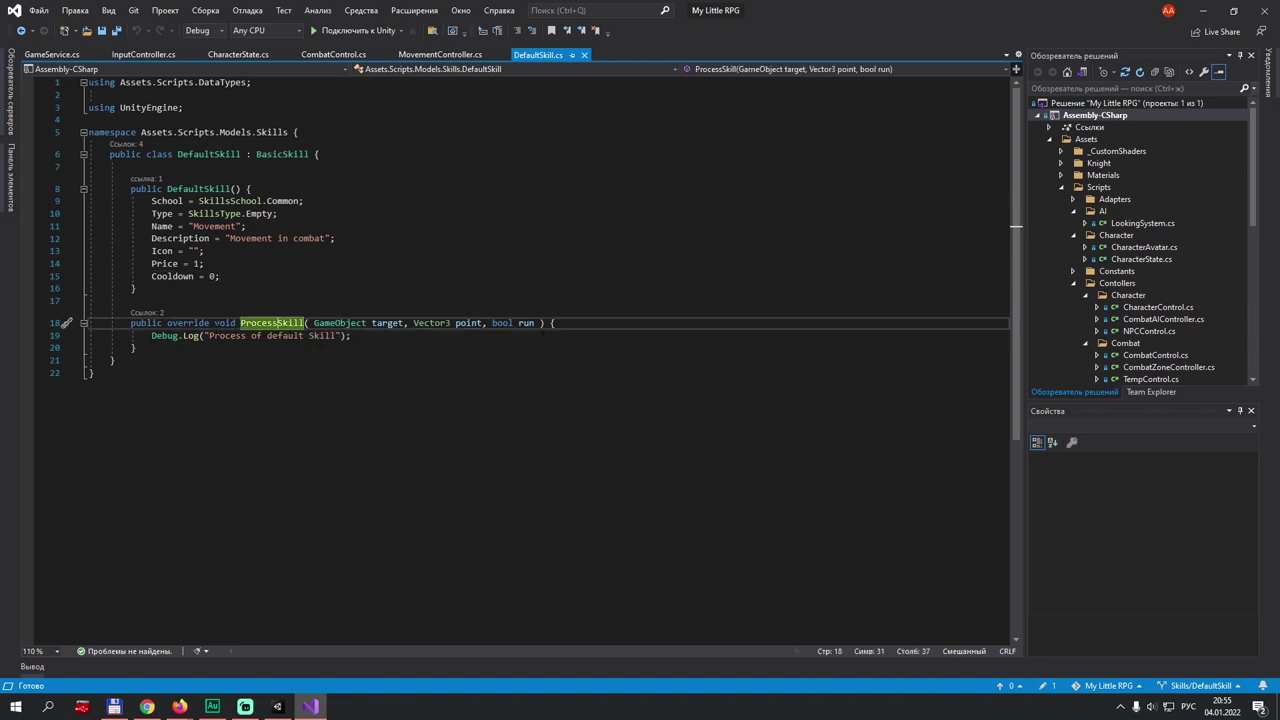
drag(204, 335, 342, 335)
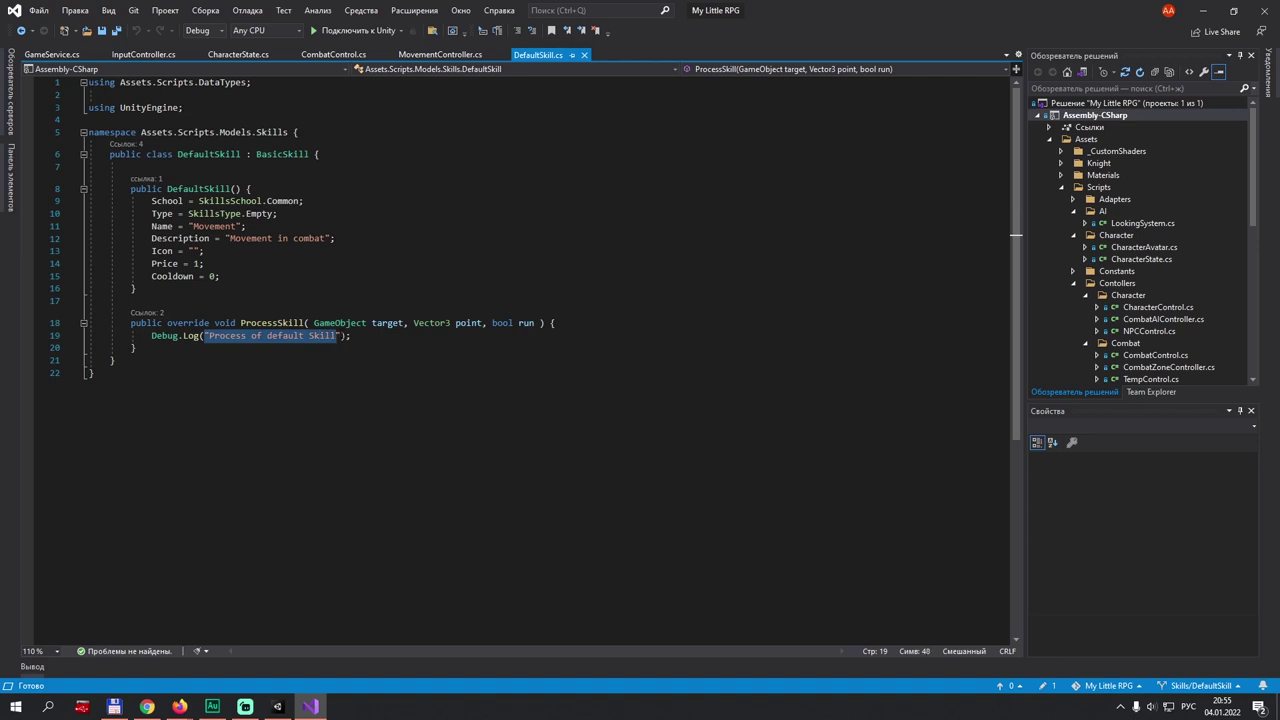
click(381, 340)
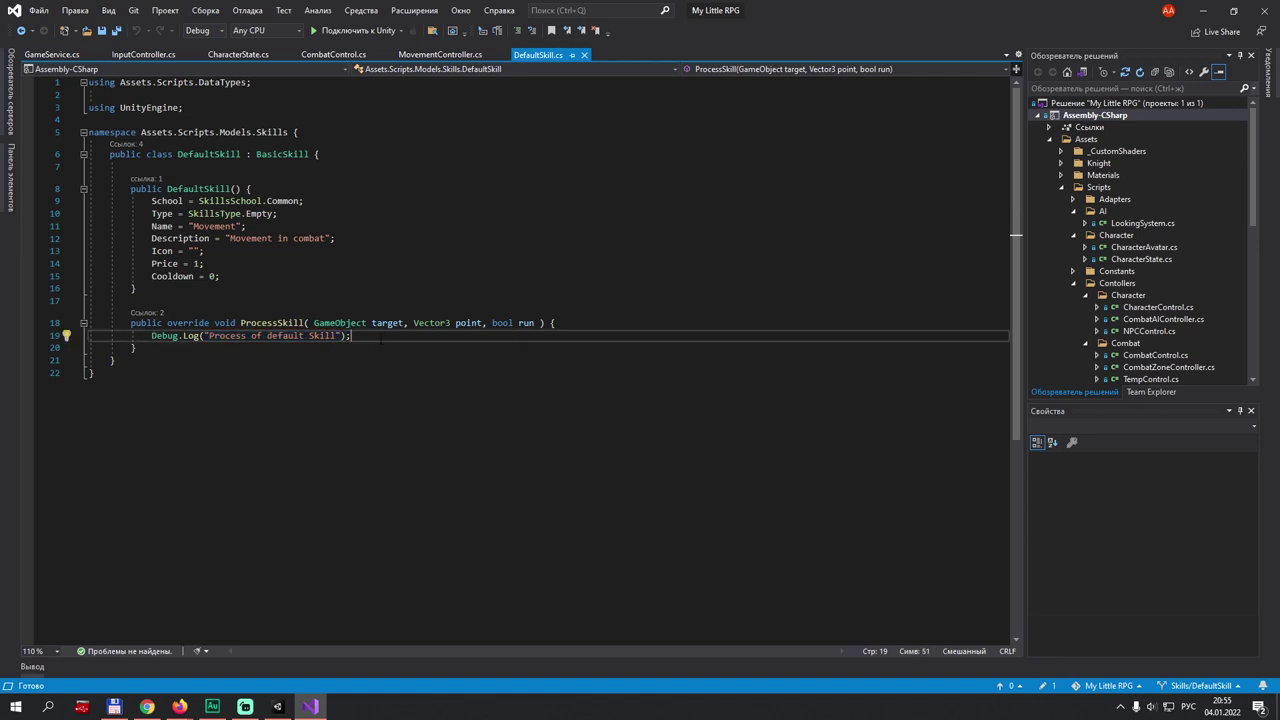
click(274, 713)
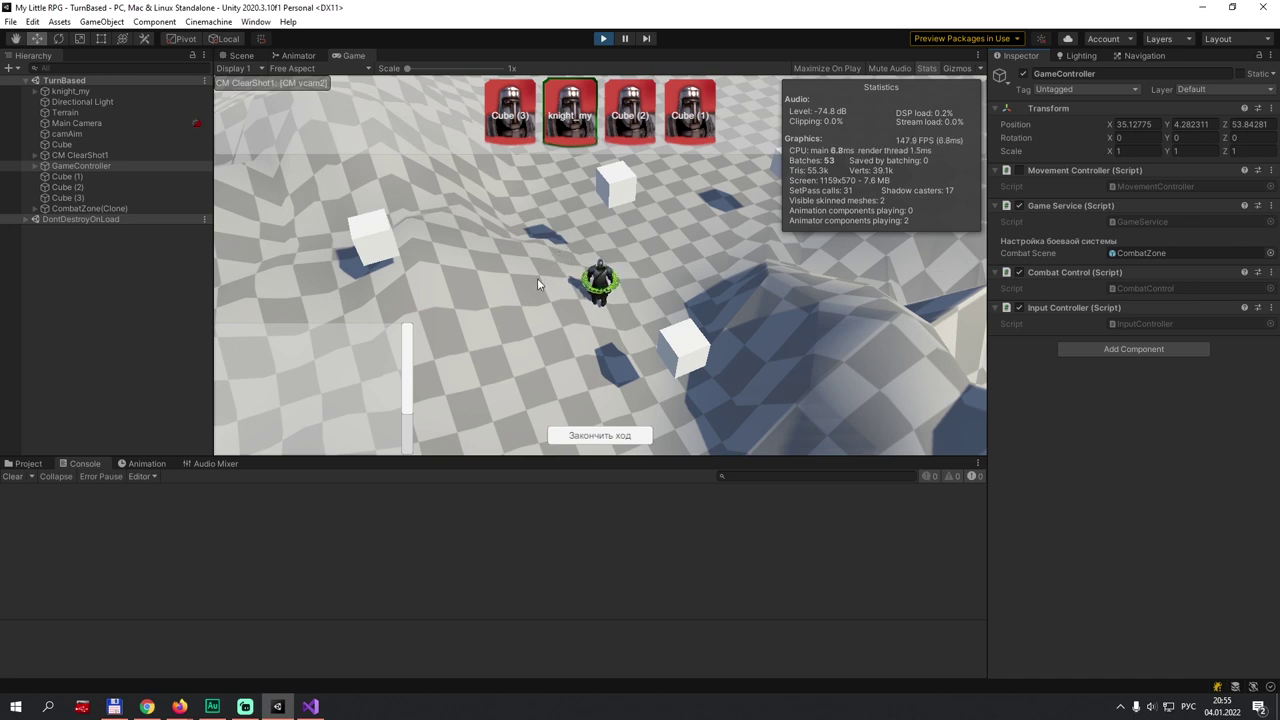
End turns until knight_my acts, click the ground, and open the 'Process of default Skill' log's source.
click(596, 438)
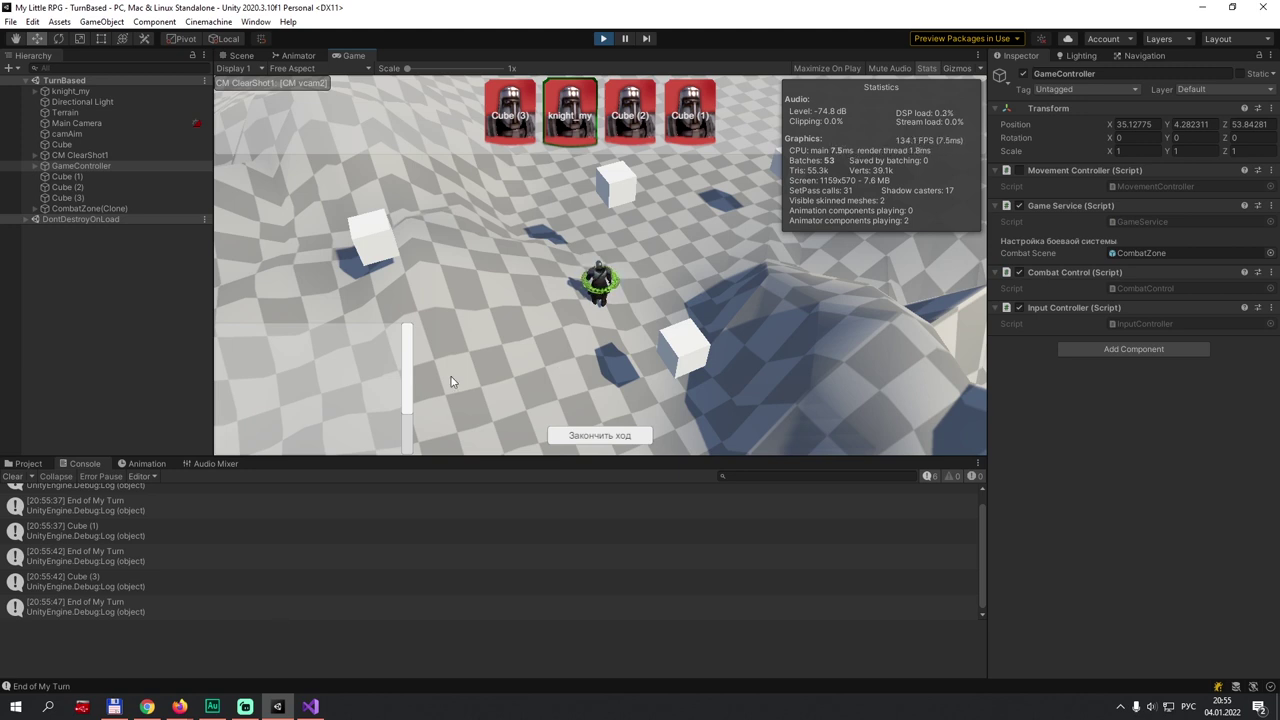
click(458, 305)
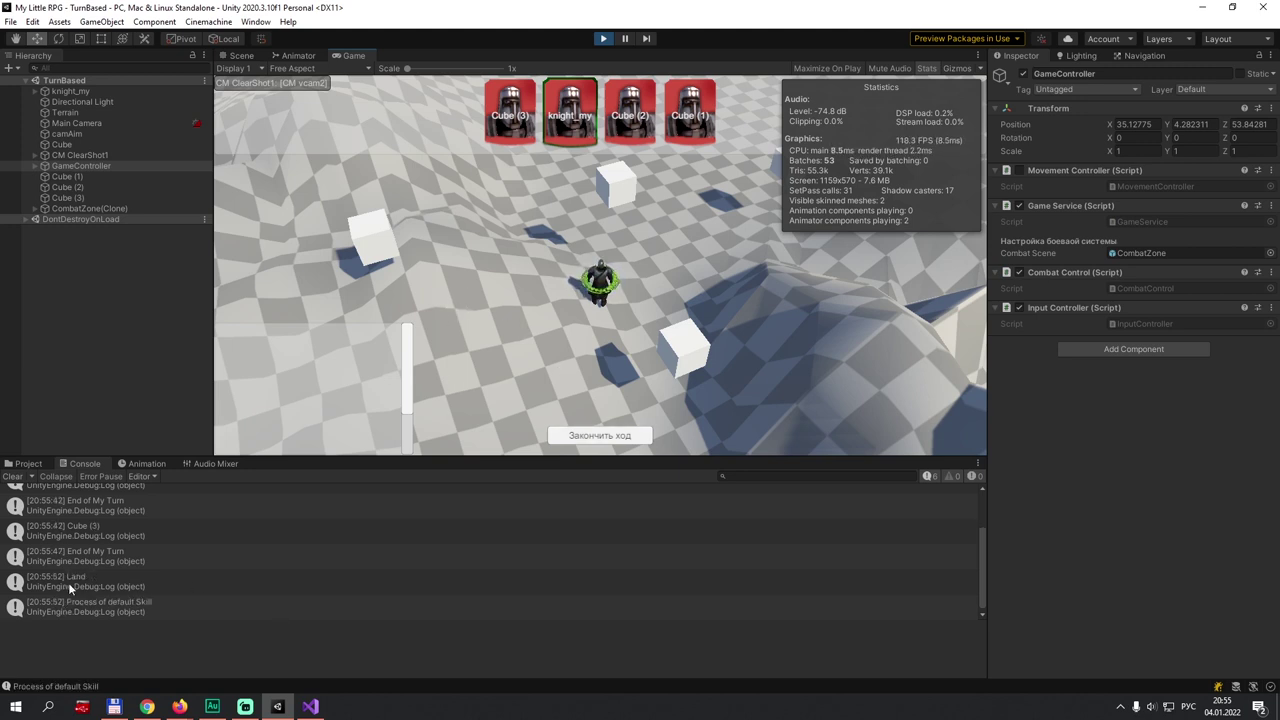
double_click(90, 606)
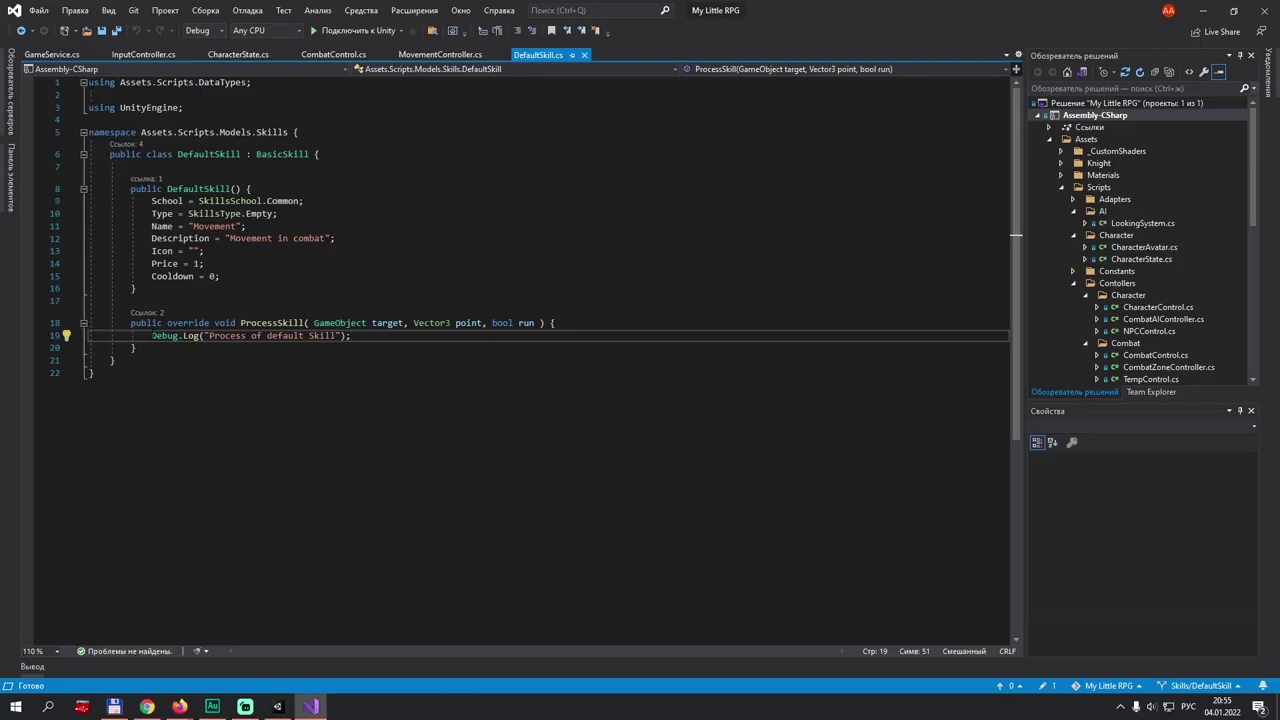
drag(152, 336, 398, 340)
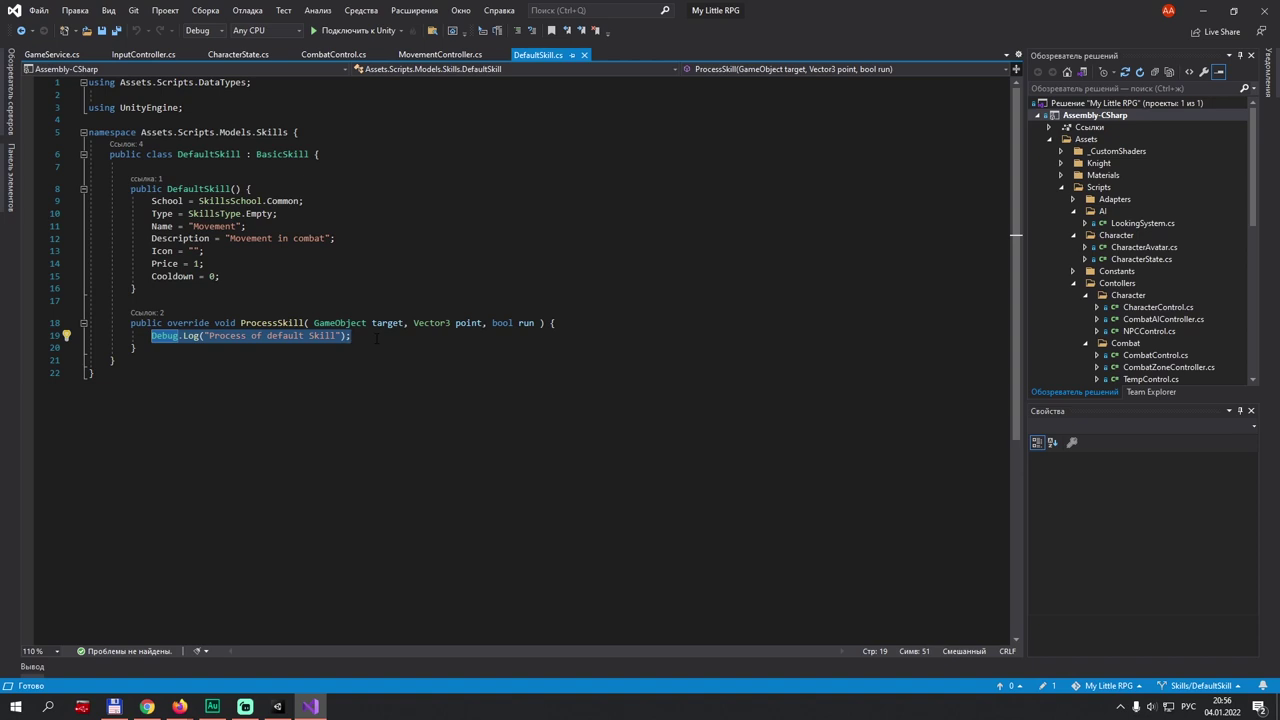
click(377, 338)
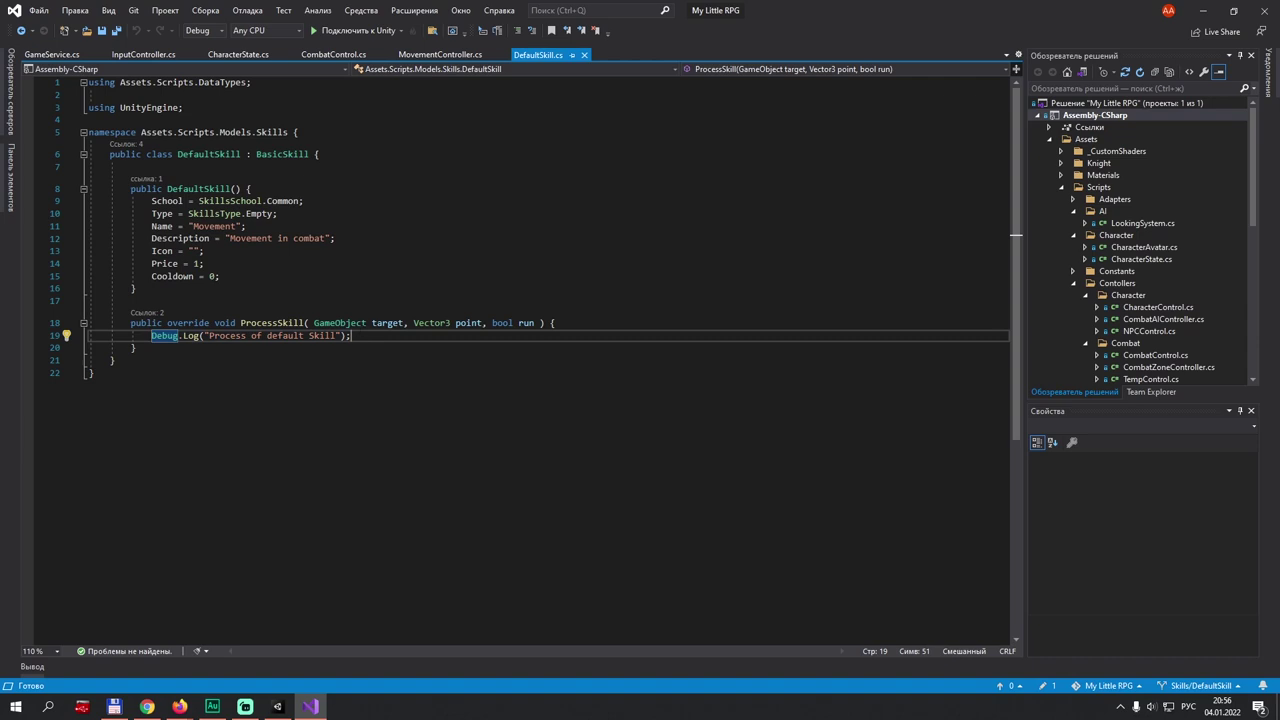
click(347, 338)
click(161, 264)
click(377, 274)
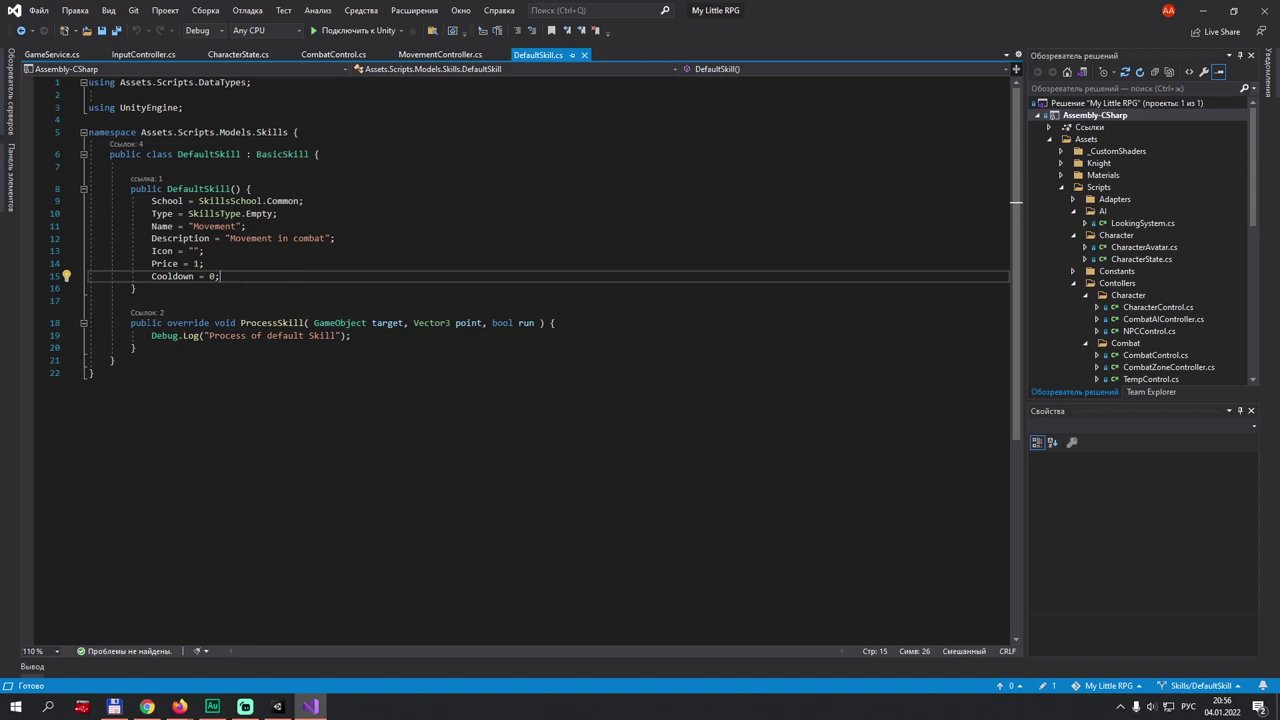
drag(151, 335, 351, 335)
click(375, 338)
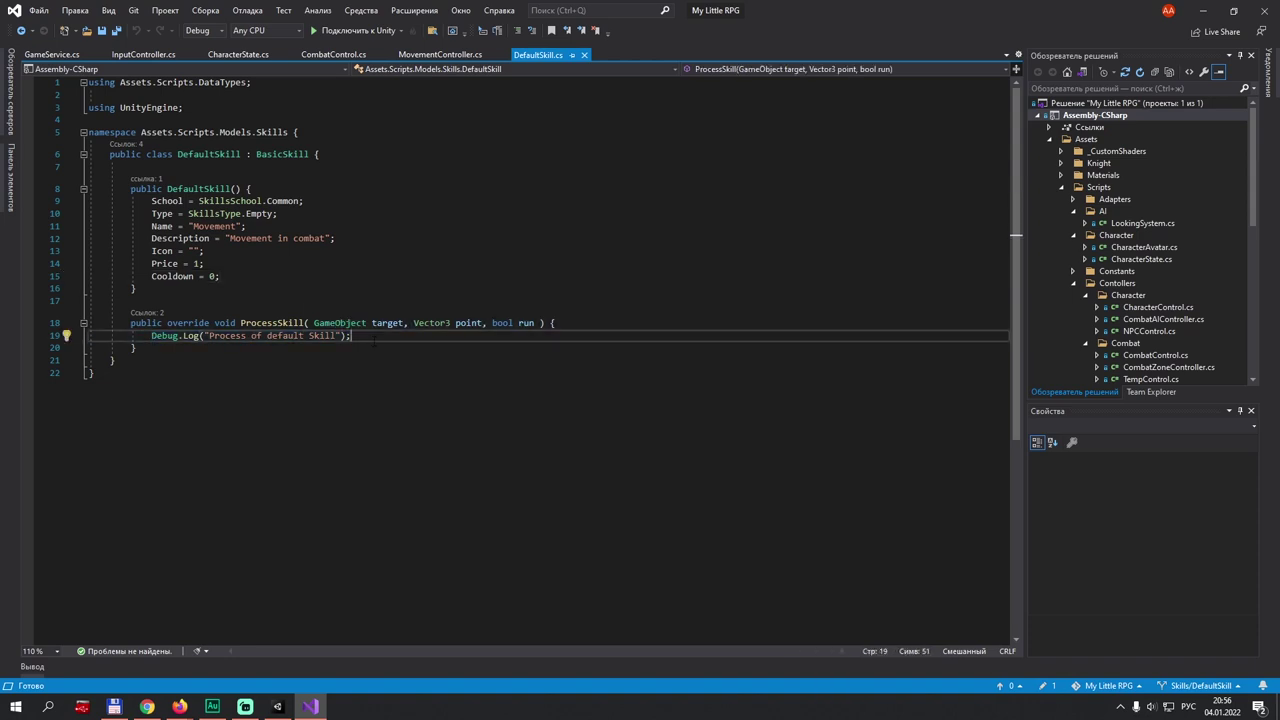